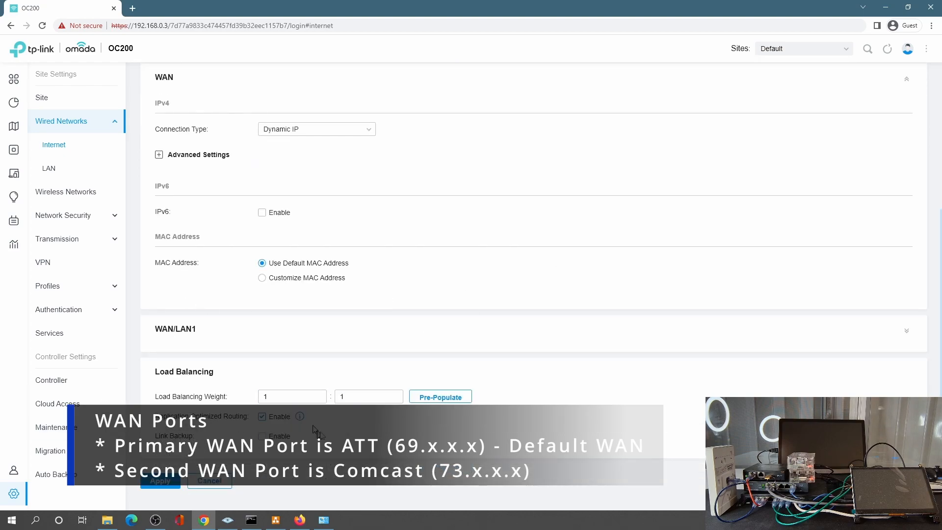
Step: Create a policy routing named ATT for all protocols over WAN, without fallback to the other port, from network Home to IPGroup_Any
{"action": "left_click", "coordinate": [49, 168]}
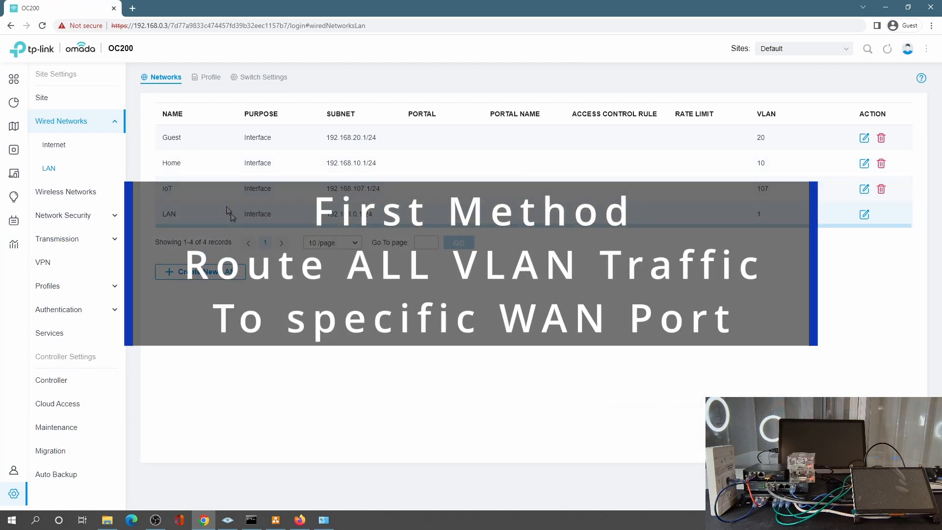
{"action": "left_click", "coordinate": [93, 241]}
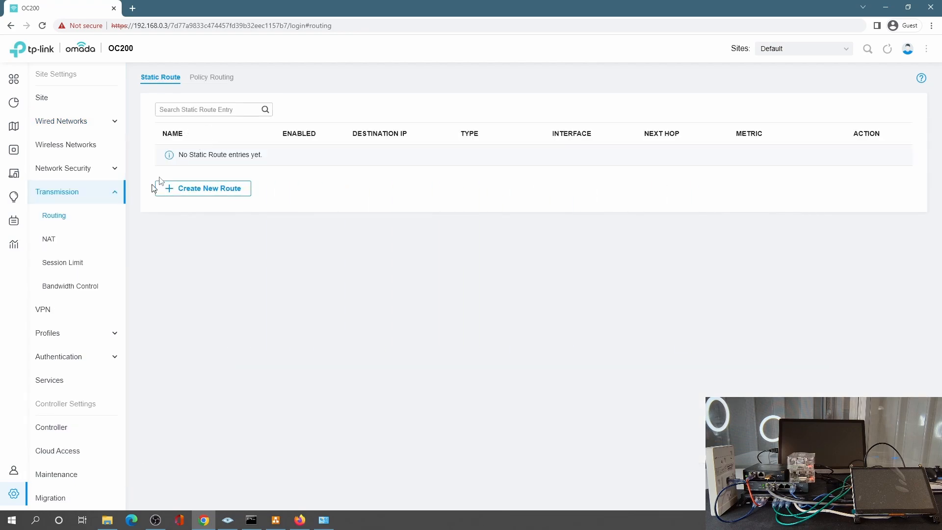
{"action": "left_click", "coordinate": [225, 76]}
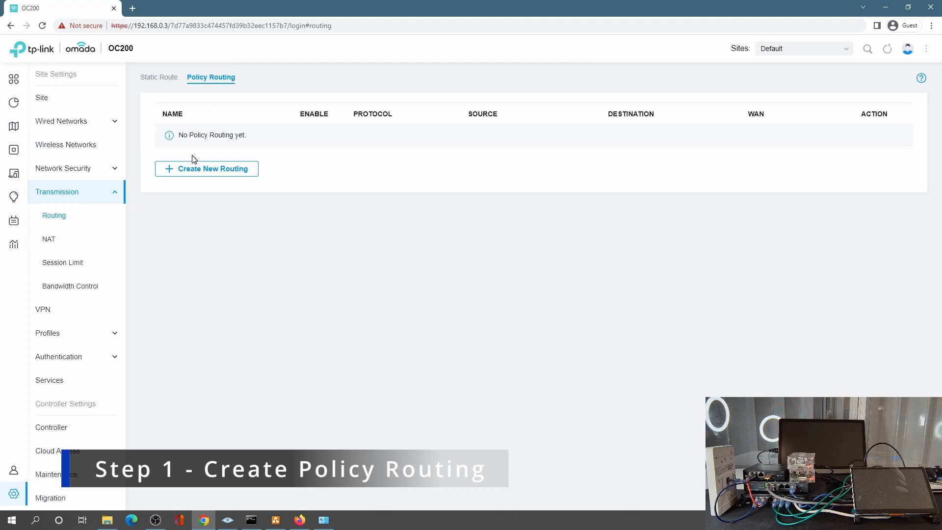
{"action": "left_click", "coordinate": [186, 168]}
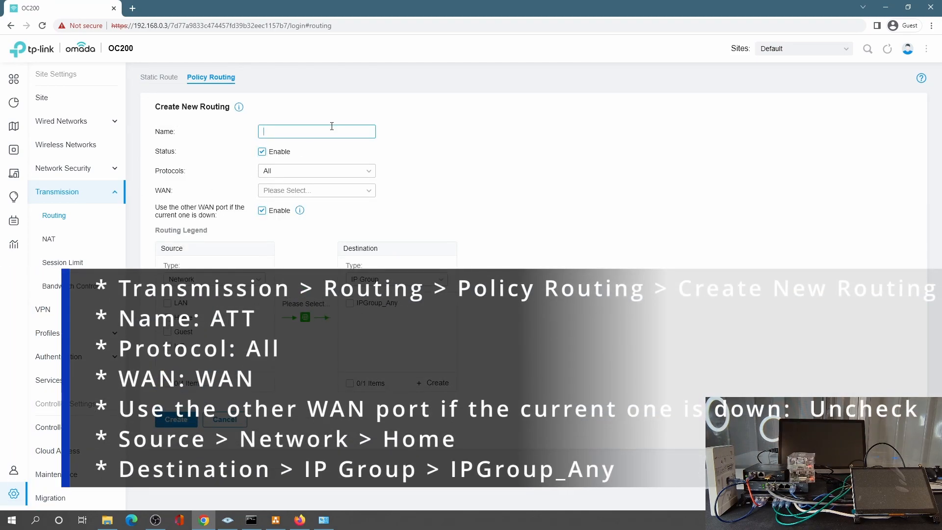
{"action": "left_click", "coordinate": [304, 190]}
{"action": "left_click", "coordinate": [279, 208]}
{"action": "left_click", "coordinate": [262, 211]}
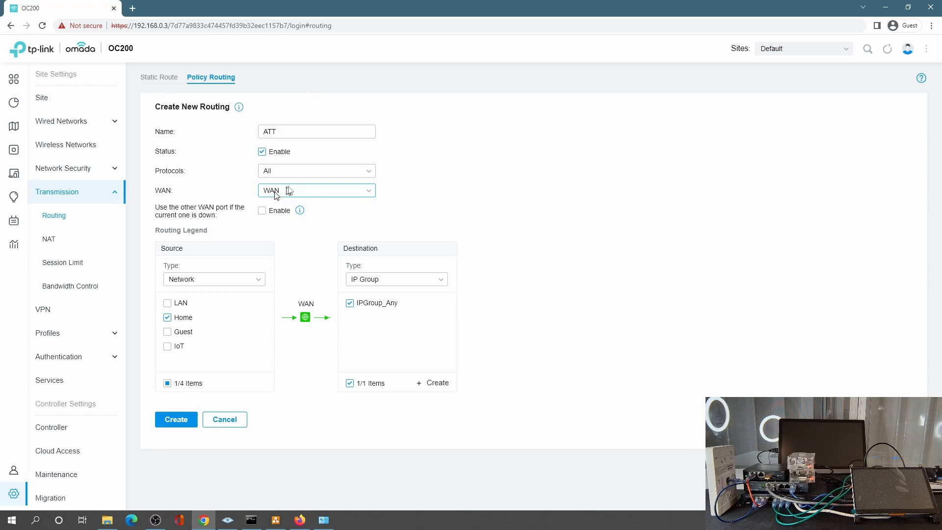
{"action": "left_click", "coordinate": [176, 419]}
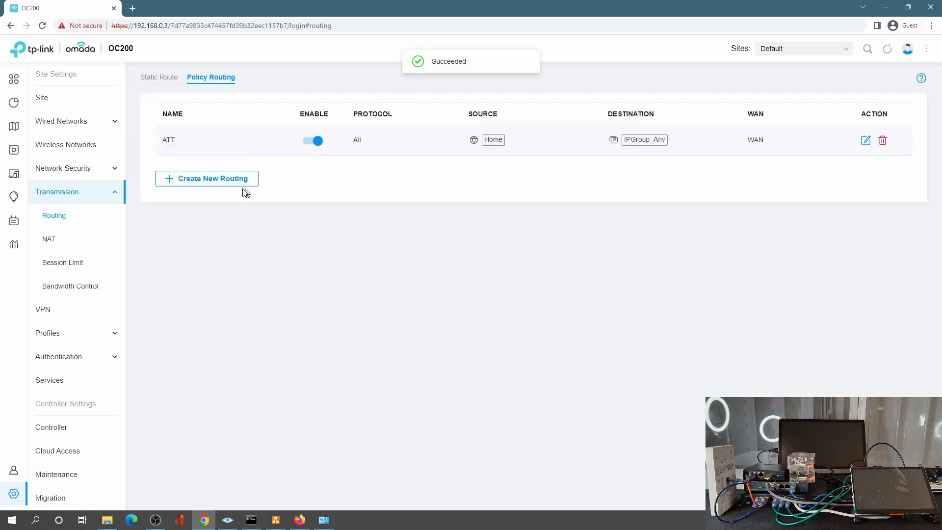
Step: Create a policy routing named Comcast for all protocols over WAN/LAN1, without fallback to the other port, from network IoT to IPGroup_Any
{"action": "left_click", "coordinate": [229, 180]}
{"action": "left_click", "coordinate": [288, 133]}
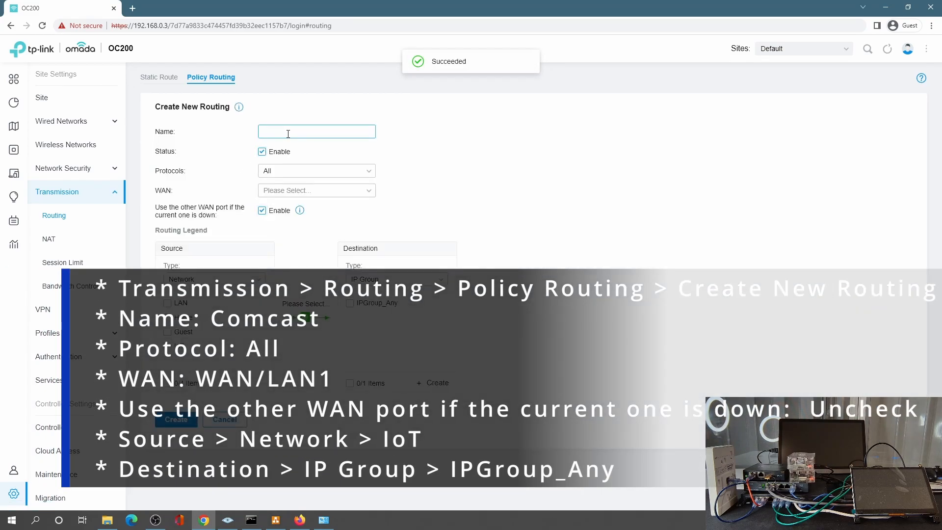
{"action": "type", "text": "Comcast"}
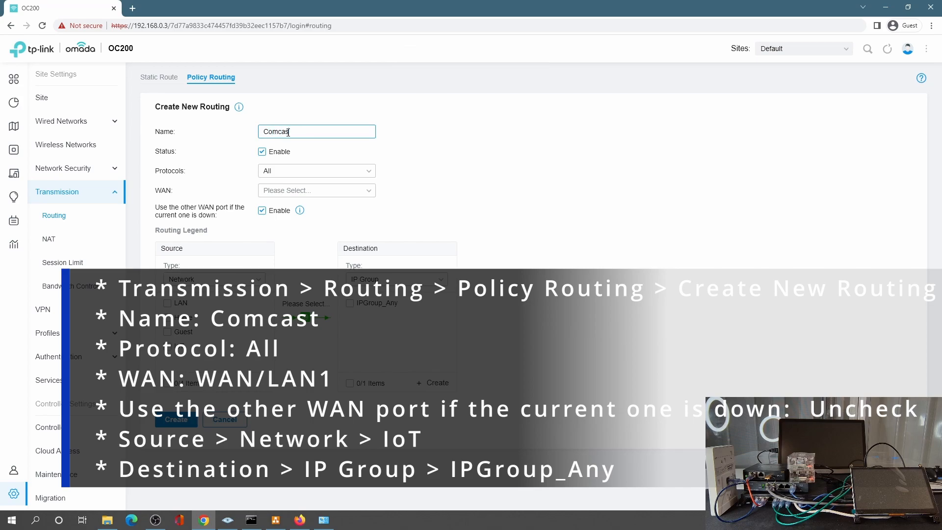
{"action": "left_click", "coordinate": [280, 170]}
{"action": "left_click", "coordinate": [511, 147]}
{"action": "left_click", "coordinate": [325, 191]}
{"action": "left_click", "coordinate": [282, 224]}
{"action": "left_click", "coordinate": [167, 346]}
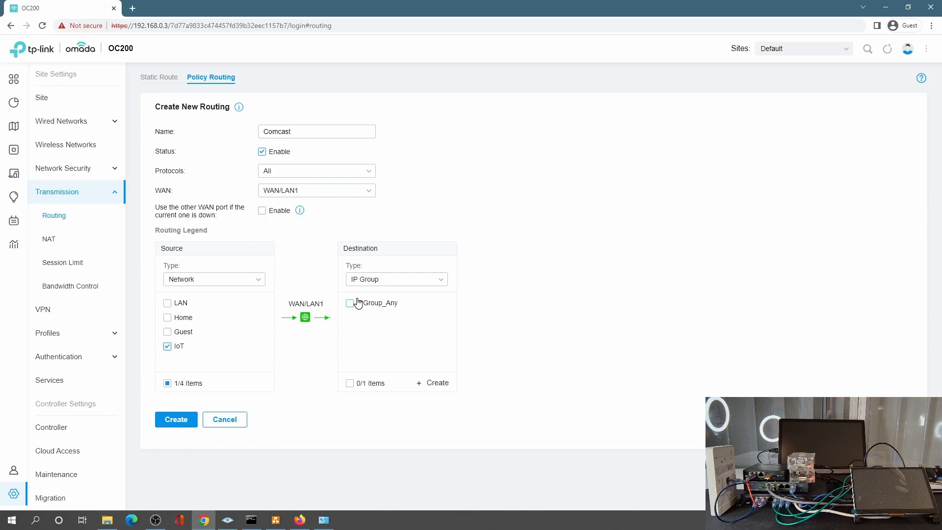
{"action": "left_click", "coordinate": [182, 426]}
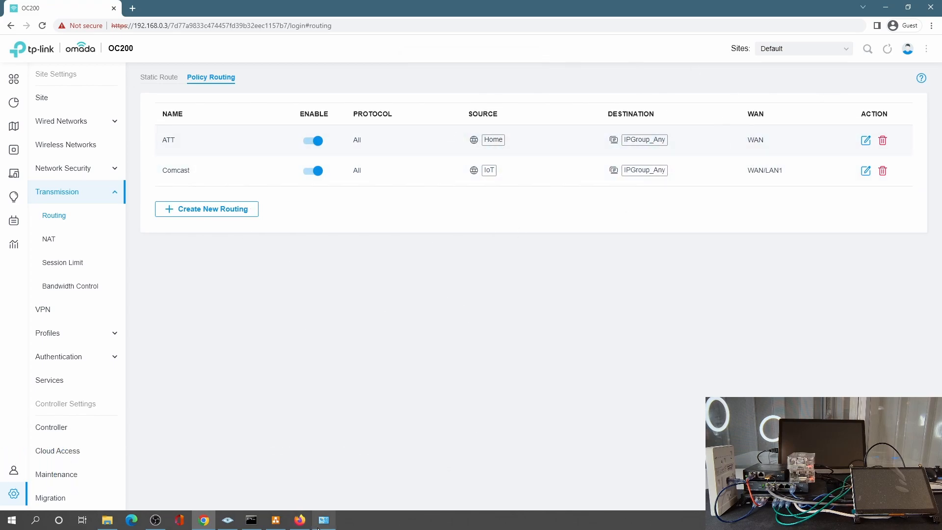
Step: Run ipconfig in Command Prompt, and check the public IP address on ipchicken in Firefox
{"action": "left_click", "coordinate": [251, 521]}
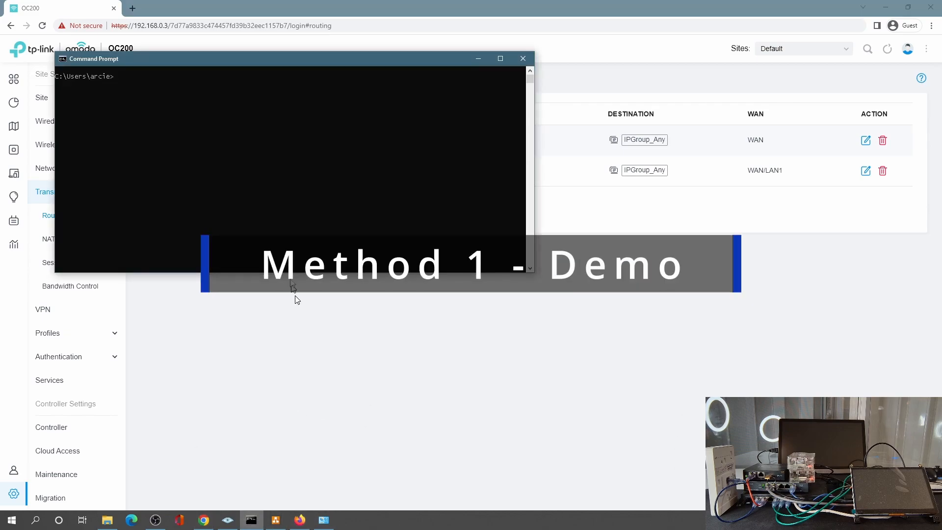
{"action": "type", "text": "ipconfig"}
{"action": "key", "text": "Return"}
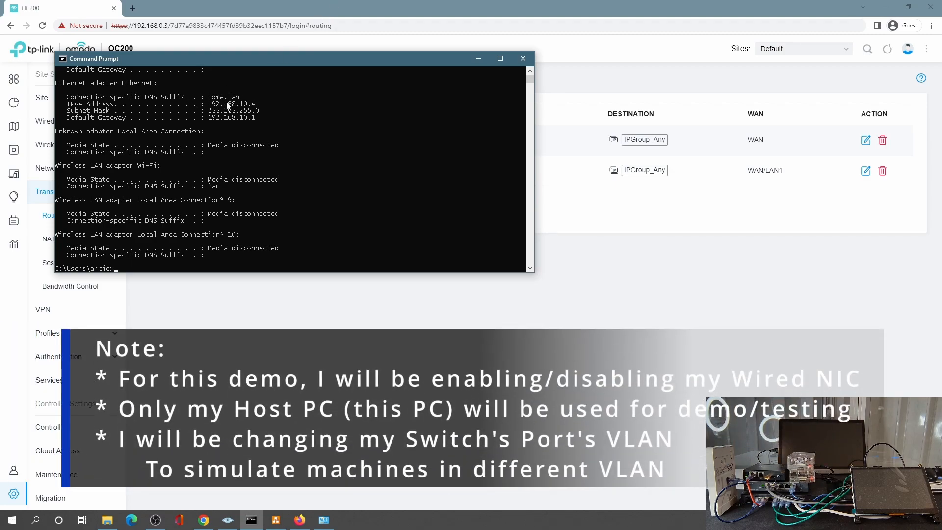
{"action": "left_click_drag", "start_coordinate": [305, 56], "coordinate": [510, 245]}
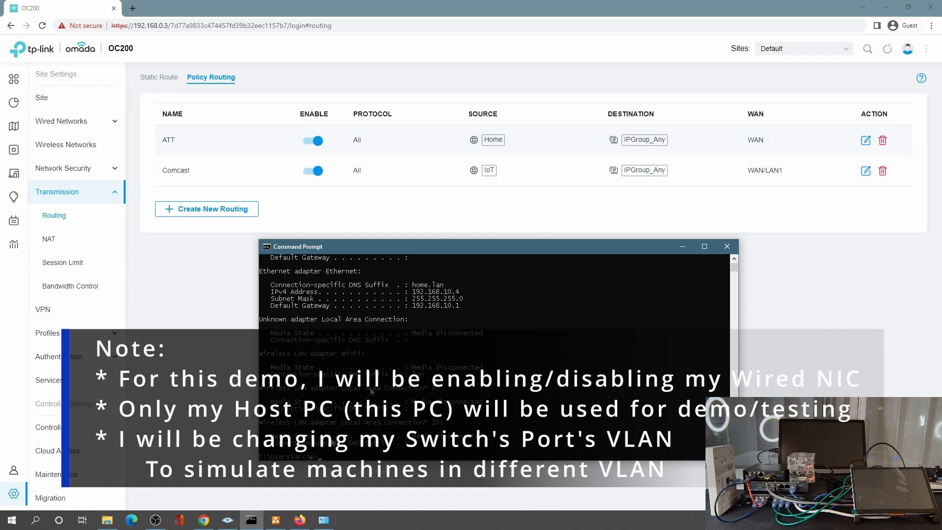
{"action": "left_click", "coordinate": [299, 519]}
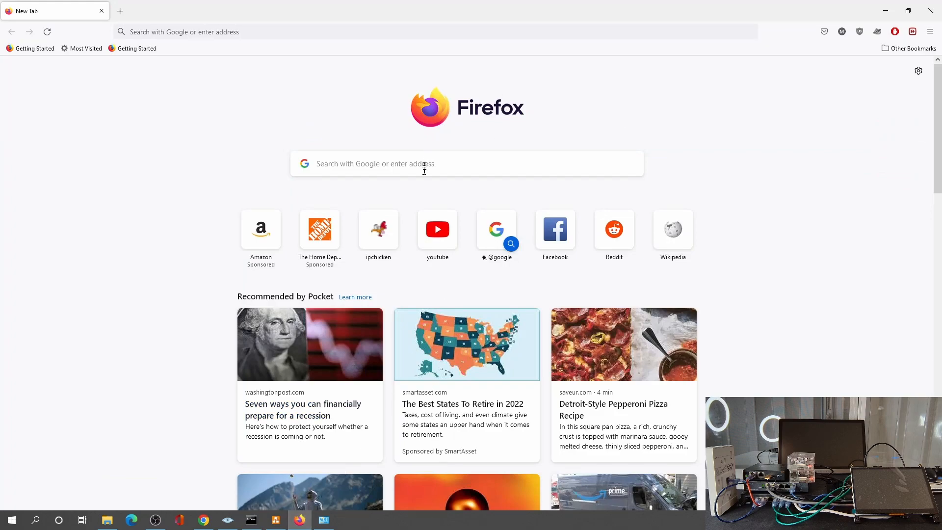
{"action": "left_click", "coordinate": [386, 234]}
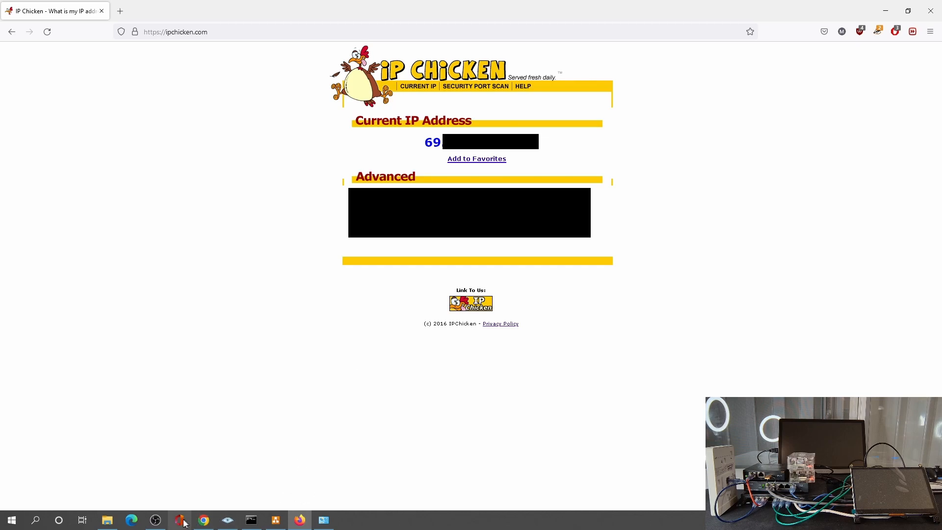
Step: Switch to the Omada controller in Chrome and set the profile of Port2 on SDN Switch PoE to IoT
{"action": "left_click", "coordinate": [205, 522]}
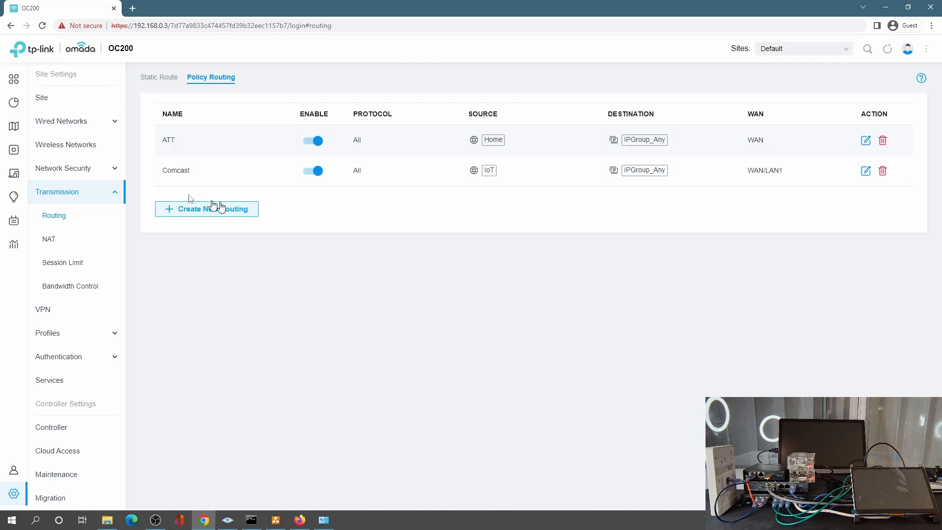
{"action": "mouse_move", "coordinate": [29, 169]}
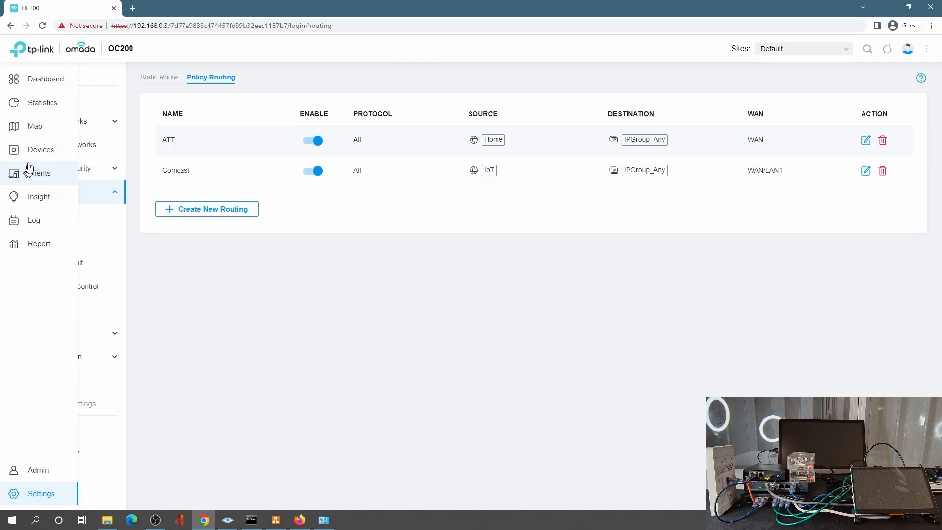
{"action": "left_click", "coordinate": [34, 153]}
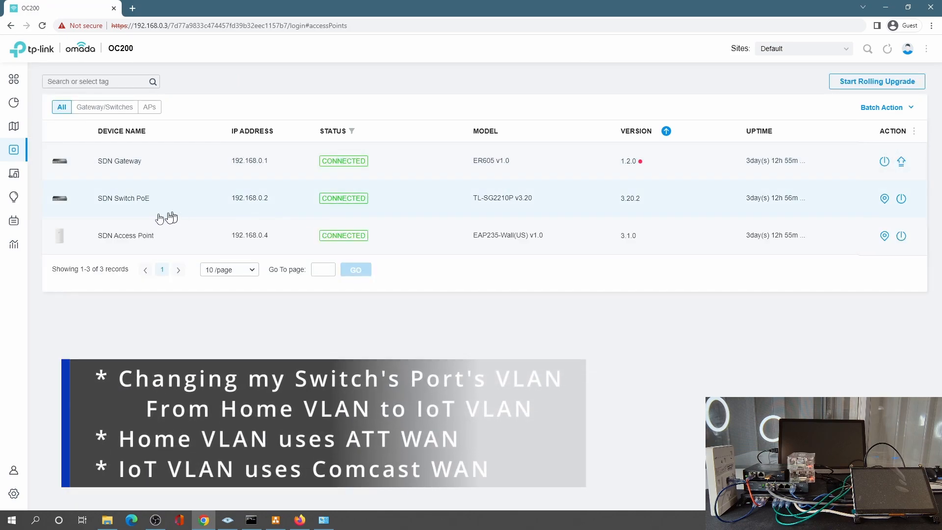
{"action": "left_click", "coordinate": [125, 206]}
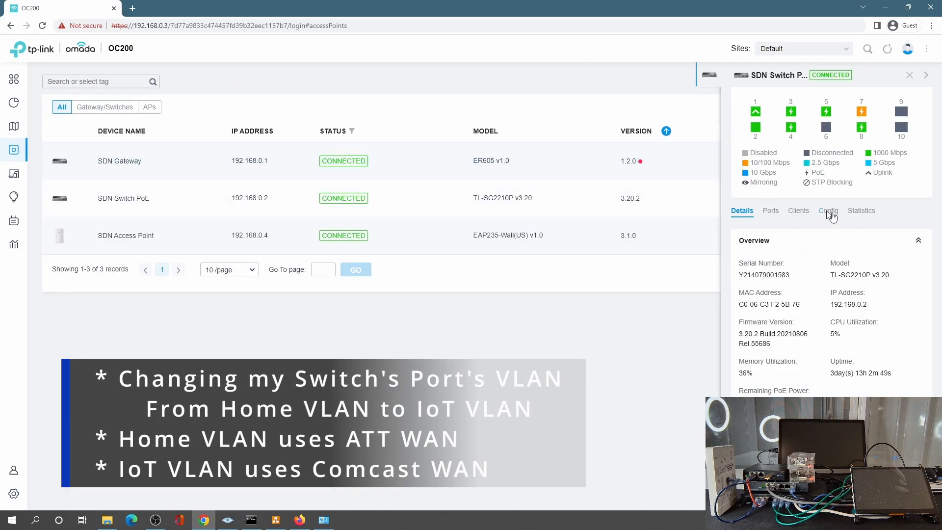
{"action": "left_click", "coordinate": [770, 212]}
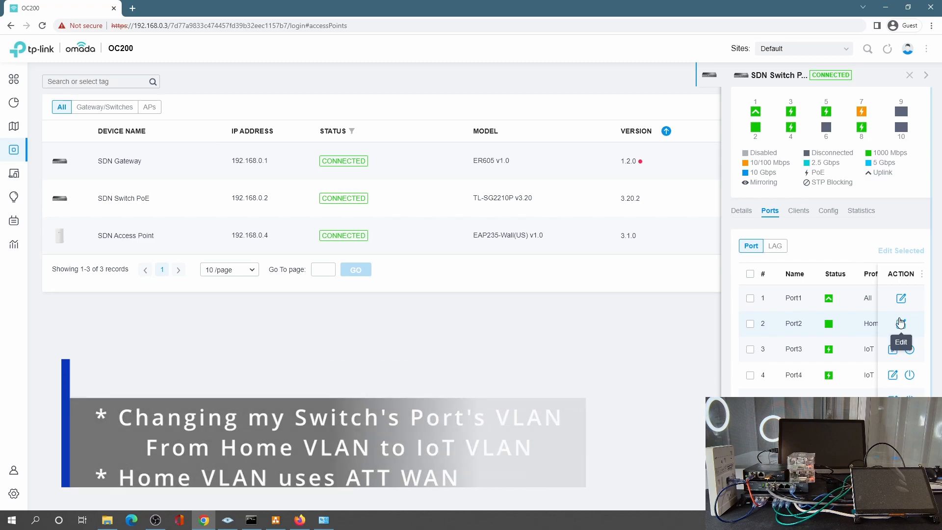
{"action": "left_click", "coordinate": [901, 324]}
{"action": "left_click", "coordinate": [776, 317]}
{"action": "left_click", "coordinate": [771, 412]}
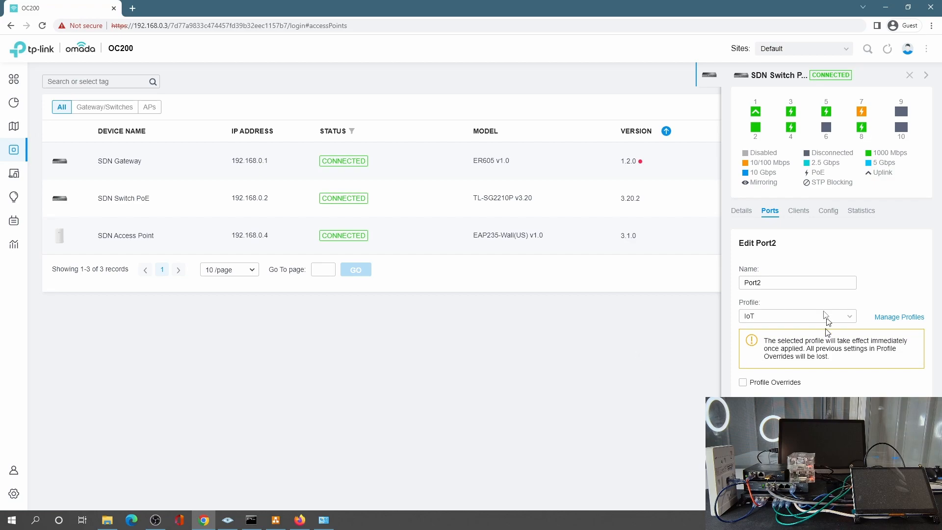
Step: Disable and re-enable the Ethernet adapter in the Network Connections window
{"action": "left_click", "coordinate": [324, 519]}
{"action": "right_click", "coordinate": [440, 175]}
{"action": "left_click", "coordinate": [447, 180]}
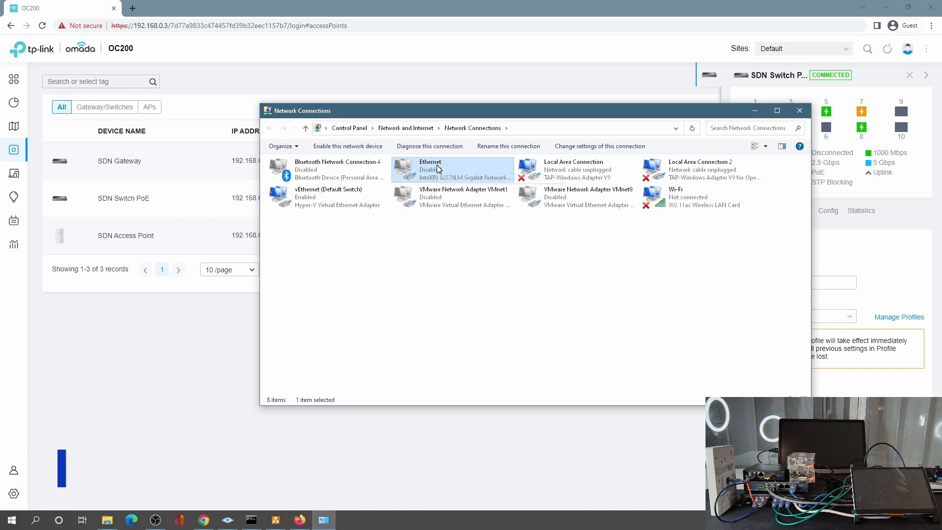
{"action": "right_click", "coordinate": [438, 169]}
{"action": "left_click", "coordinate": [457, 172]}
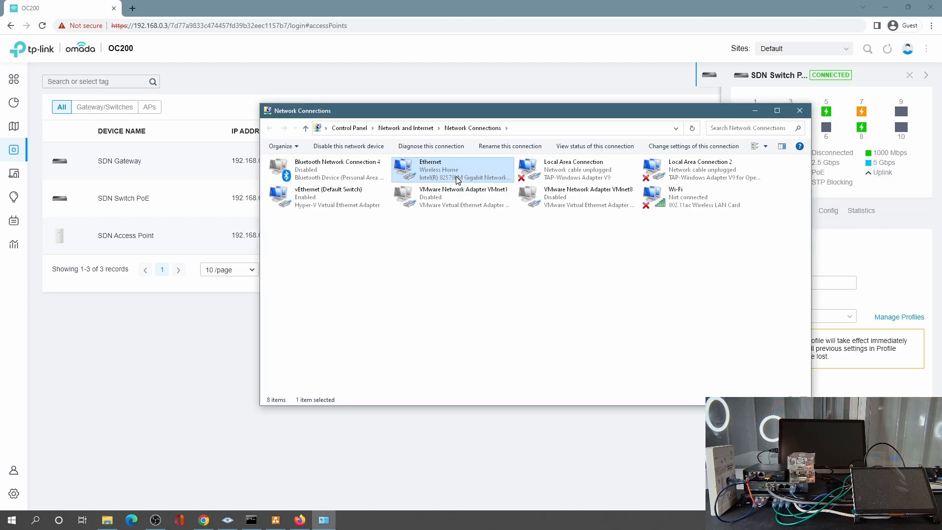
Step: Inspect the Ethernet adapter's network connection details and close its status windows
{"action": "double_click", "coordinate": [456, 179]}
{"action": "left_click", "coordinate": [418, 254]}
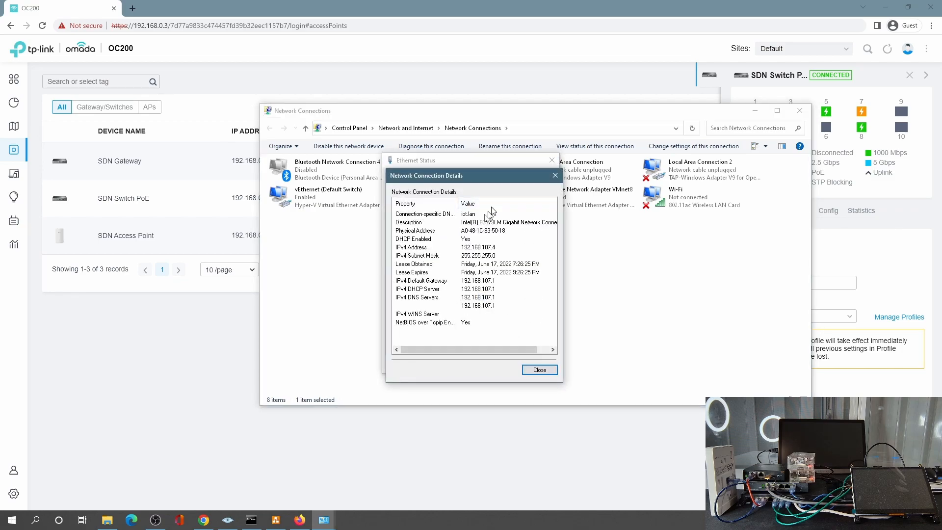
{"action": "left_click", "coordinate": [525, 367]}
{"action": "left_click", "coordinate": [524, 368]}
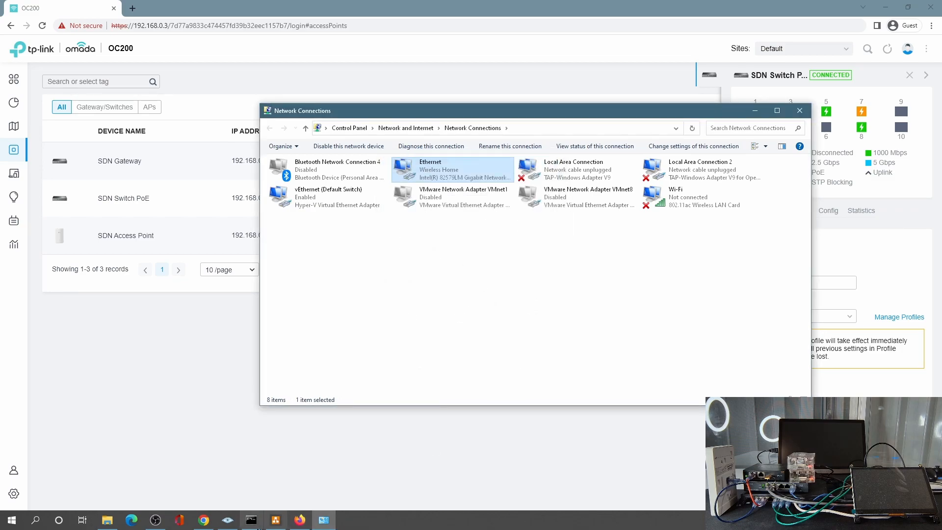
Step: In Command Prompt, run ipconfig, flush the DNS cache with ipconfig /flushdns, clear the screen with cls and rerun ipconfig
{"action": "left_click", "coordinate": [251, 520]}
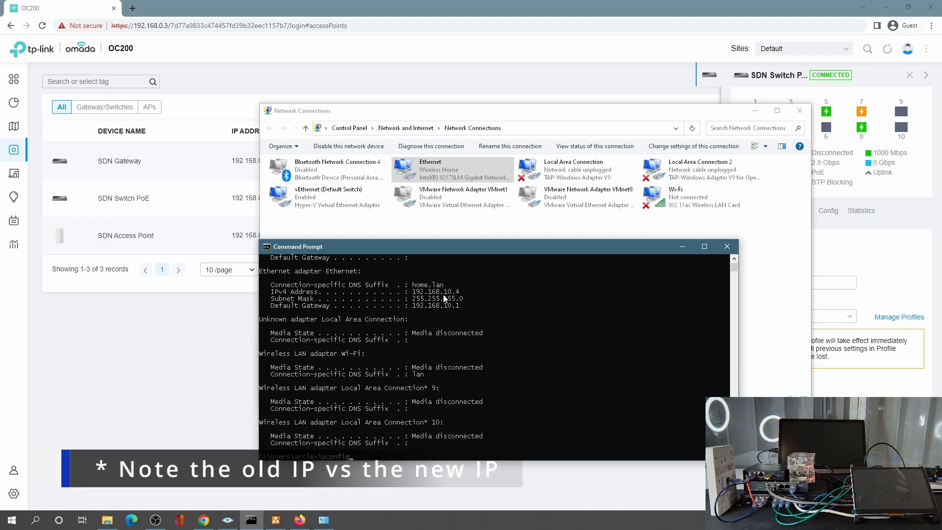
{"action": "key", "text": "Return"}
{"action": "type", "text": "/flushdns"}
{"action": "key", "text": "Return"}
{"action": "type", "text": "cls"}
{"action": "key", "text": "Return"}
{"action": "key", "text": "Up"}
{"action": "key", "text": "Up"}
{"action": "key", "text": "Up"}
{"action": "key", "text": "Return"}
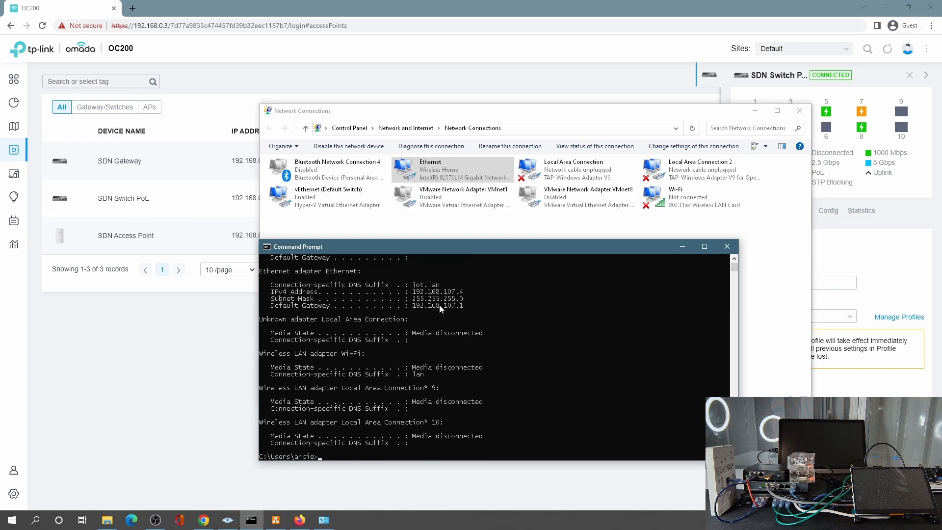
Step: Return to the Omada controller, display its policy routing list and close the switch's details
{"action": "left_click", "coordinate": [542, 57]}
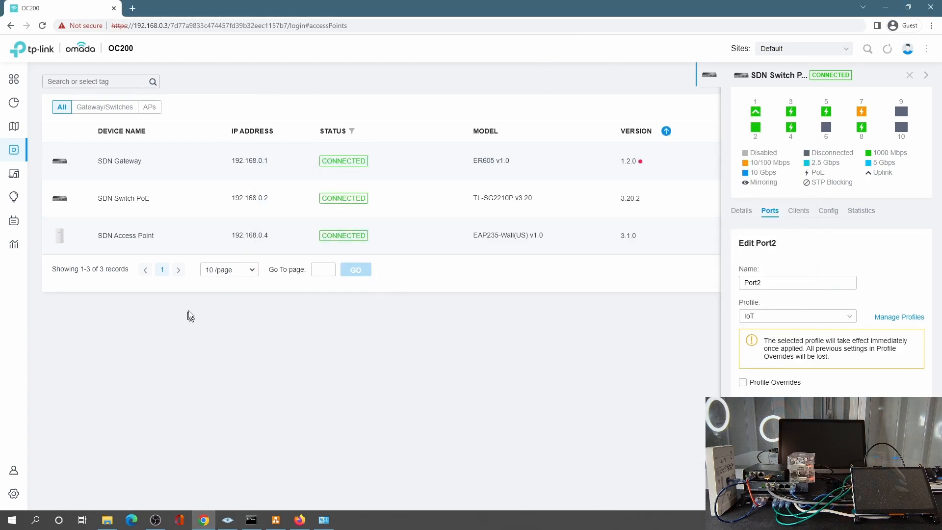
{"action": "left_click", "coordinate": [14, 493]}
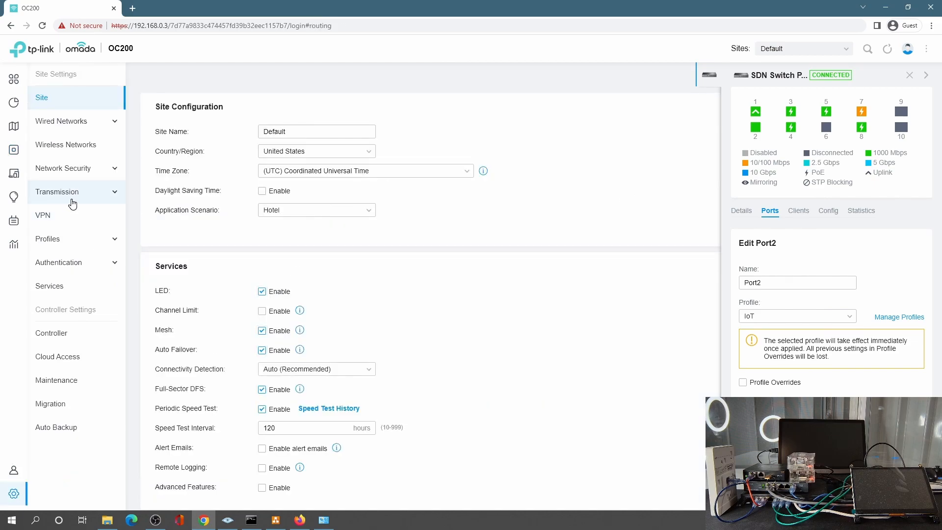
{"action": "left_click", "coordinate": [72, 192]}
{"action": "left_click", "coordinate": [216, 78]}
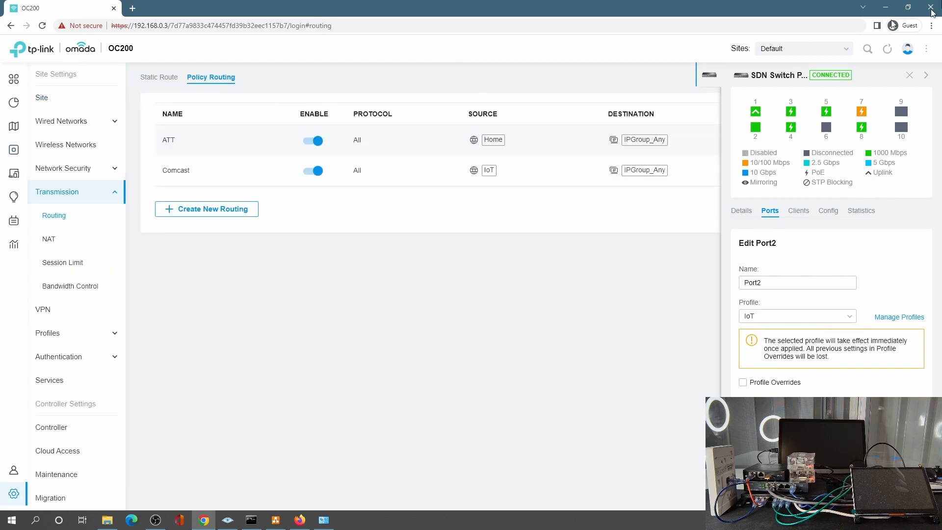
{"action": "left_click", "coordinate": [906, 77]}
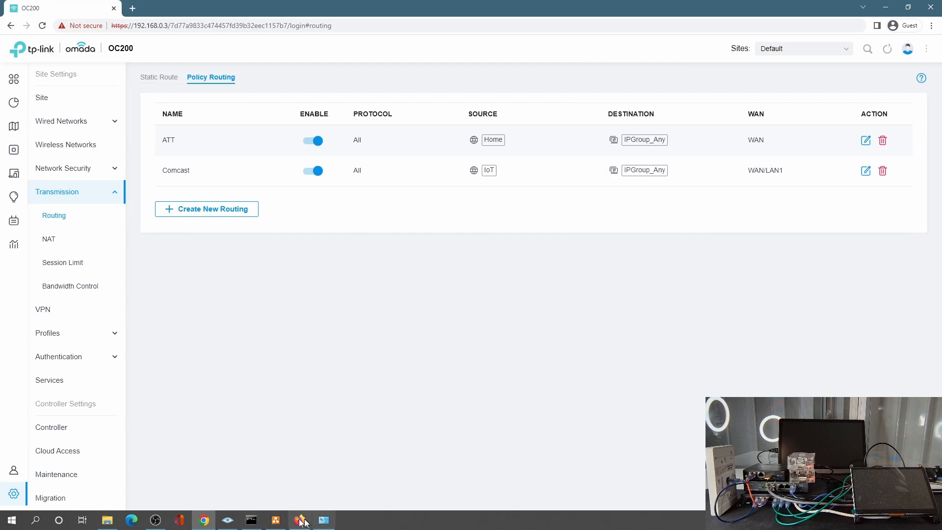
Step: Review the ipconfig output in Command Prompt, and refresh ipchicken in Firefox to recheck the public IP address
{"action": "left_click", "coordinate": [251, 520]}
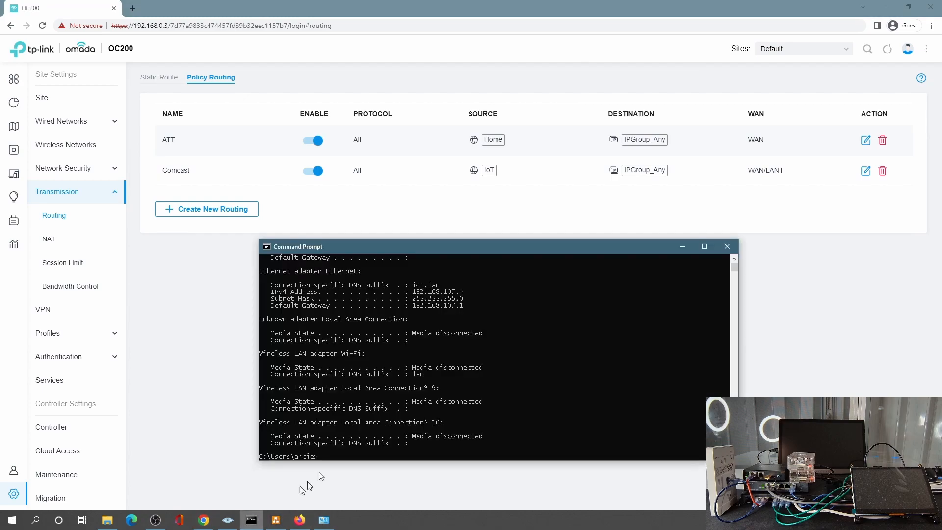
{"action": "left_click", "coordinate": [300, 520]}
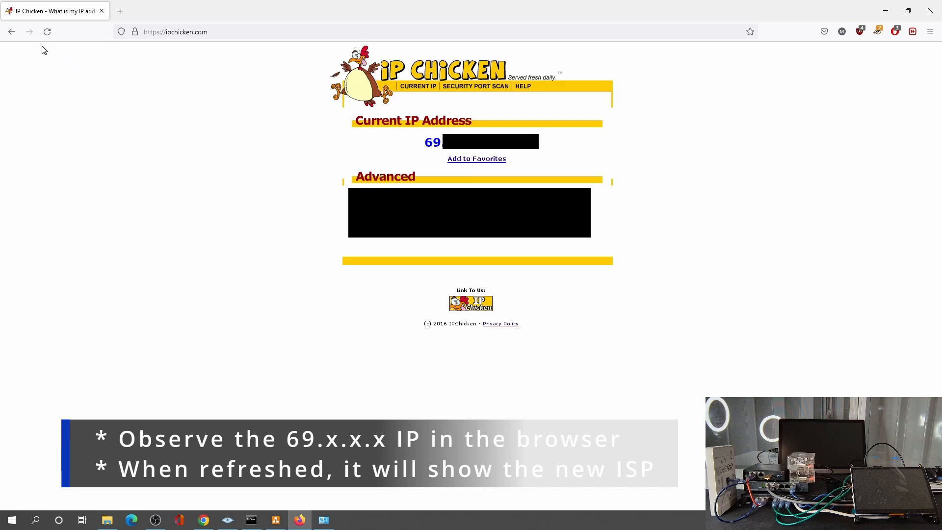
{"action": "left_click", "coordinate": [47, 31]}
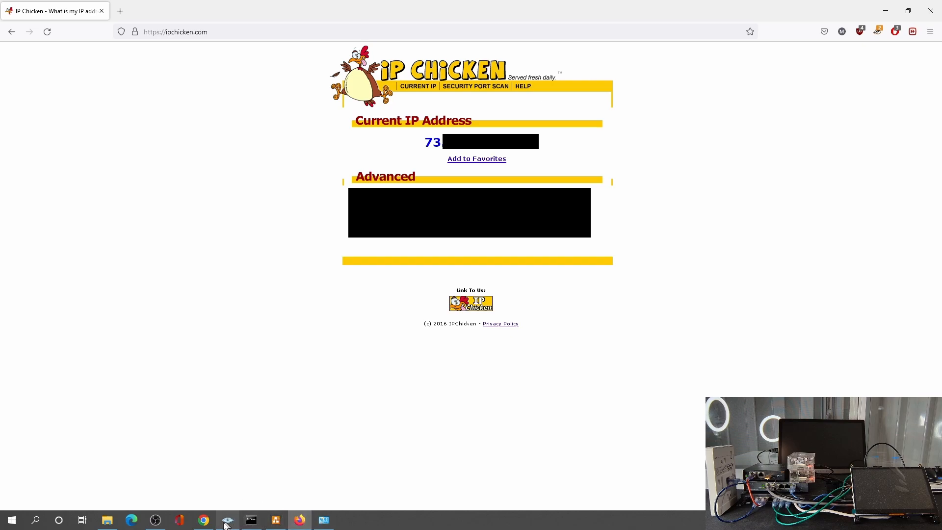
Step: Switch to the Omada controller in Chrome and copy the address of the policy routing page
{"action": "left_click", "coordinate": [203, 519]}
{"action": "right_click", "coordinate": [177, 23]}
{"action": "left_click", "coordinate": [193, 72]}
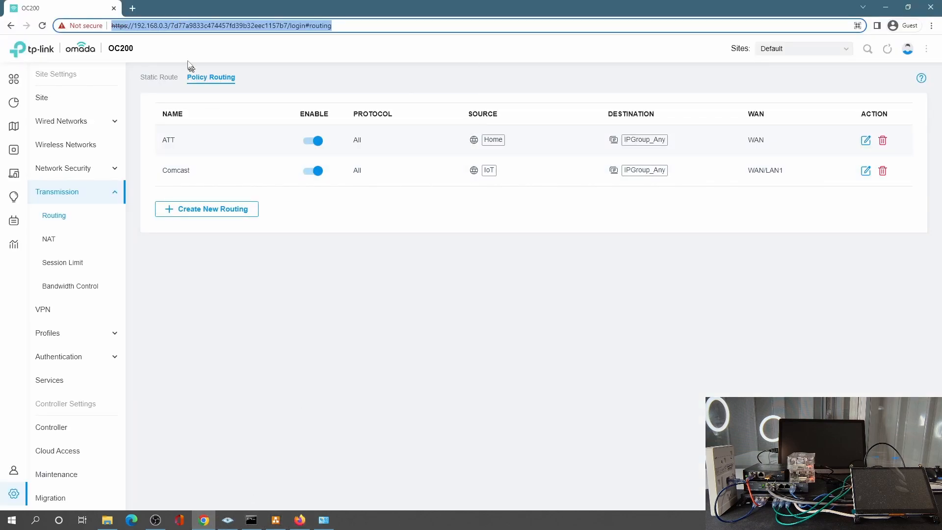
Step: Open the controller's policy routing page in a second Chrome tab
{"action": "key", "text": "ctrl+t"}
{"action": "right_click", "coordinate": [158, 19]}
{"action": "left_click", "coordinate": [196, 101]}
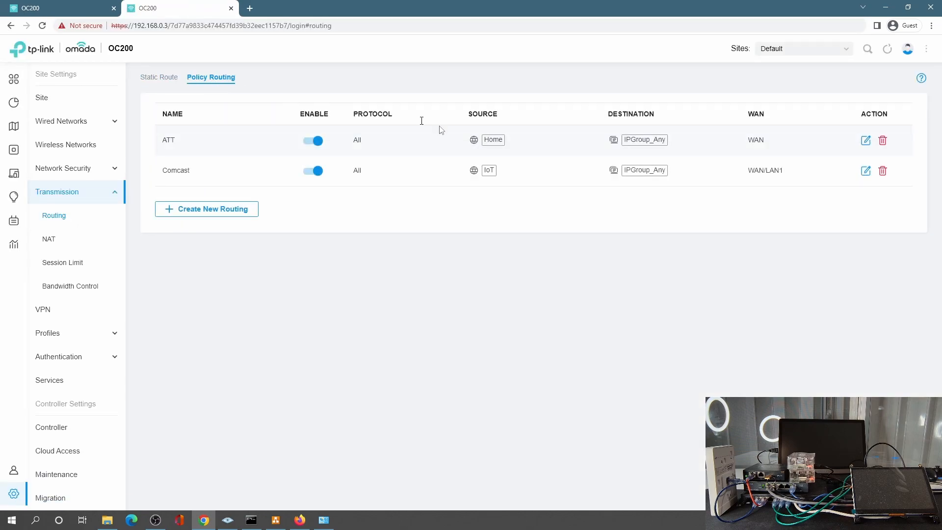
Step: In the first tab, open the SDN Switch PoE's port list, set Port2's profile to Home and apply it
{"action": "left_click", "coordinate": [42, 11]}
{"action": "left_click", "coordinate": [21, 152]}
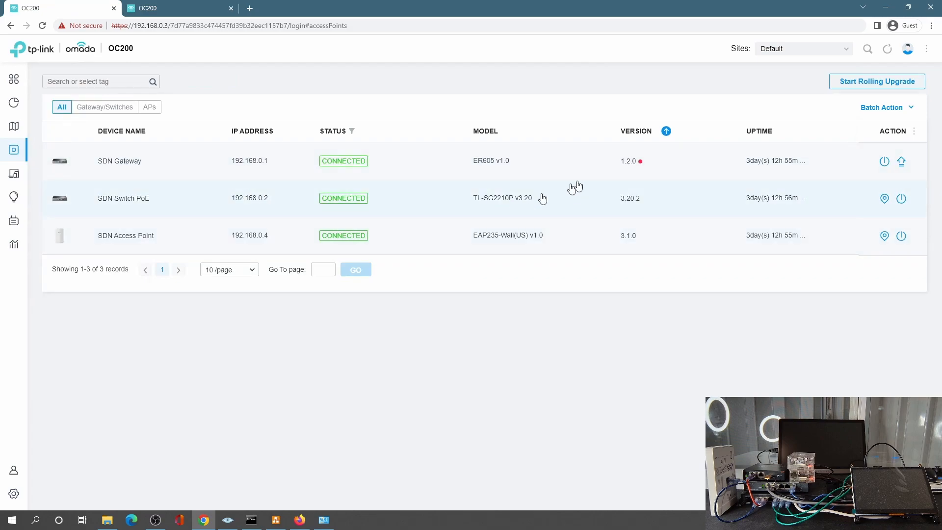
{"action": "left_click", "coordinate": [520, 199]}
{"action": "left_click", "coordinate": [769, 211]}
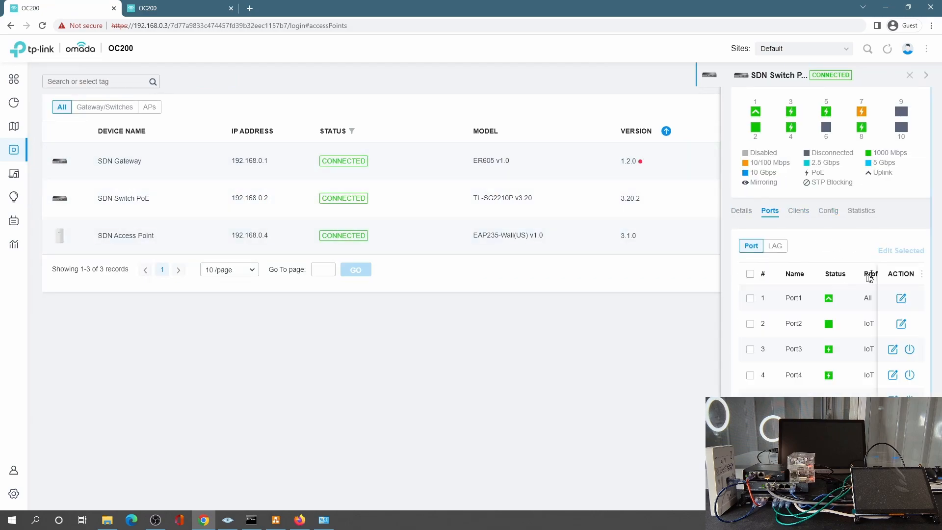
{"action": "left_click", "coordinate": [901, 323]}
{"action": "left_click", "coordinate": [787, 315]}
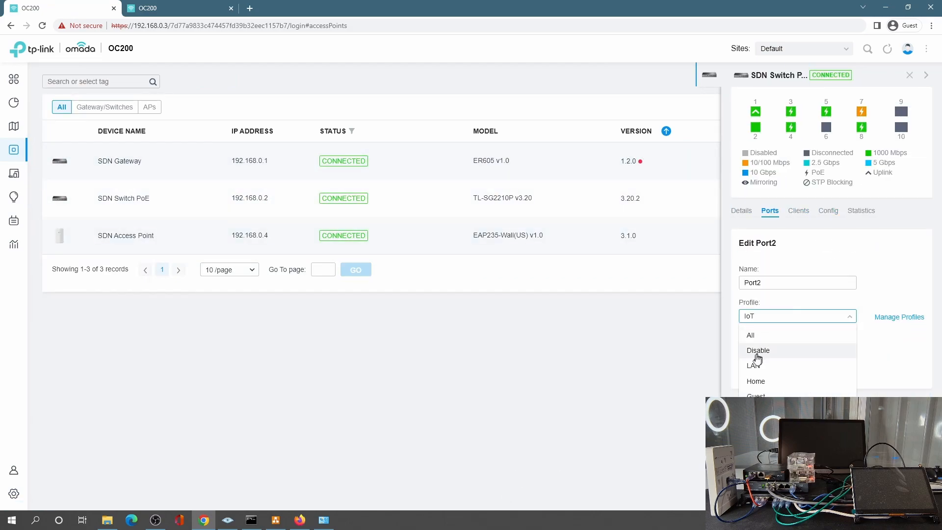
{"action": "left_click", "coordinate": [754, 382]}
{"action": "left_click", "coordinate": [754, 407]}
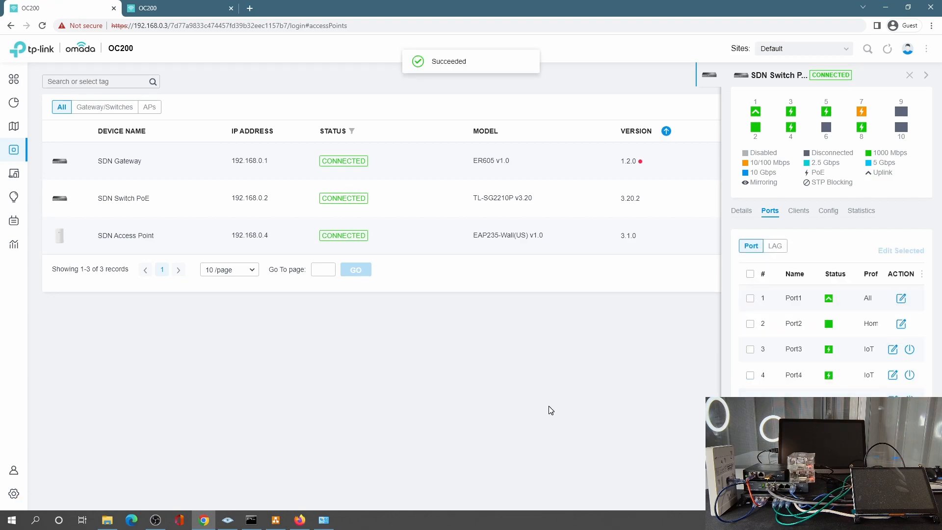
Step: Disable and re-enable the PC's Ethernet adapter in Network Connections, and review its connection details
{"action": "left_click", "coordinate": [324, 520]}
{"action": "right_click", "coordinate": [443, 177]}
{"action": "left_click", "coordinate": [451, 186]}
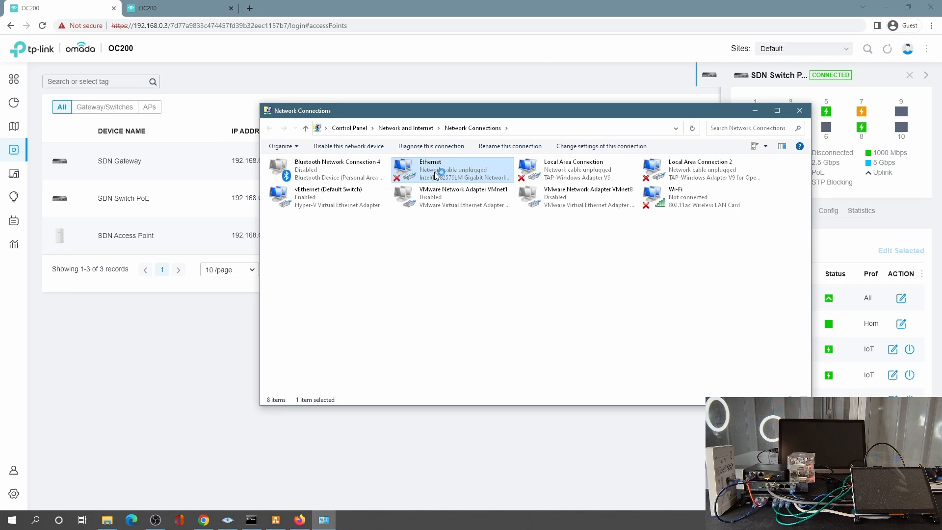
{"action": "double_click", "coordinate": [434, 172]}
{"action": "left_click", "coordinate": [417, 253]}
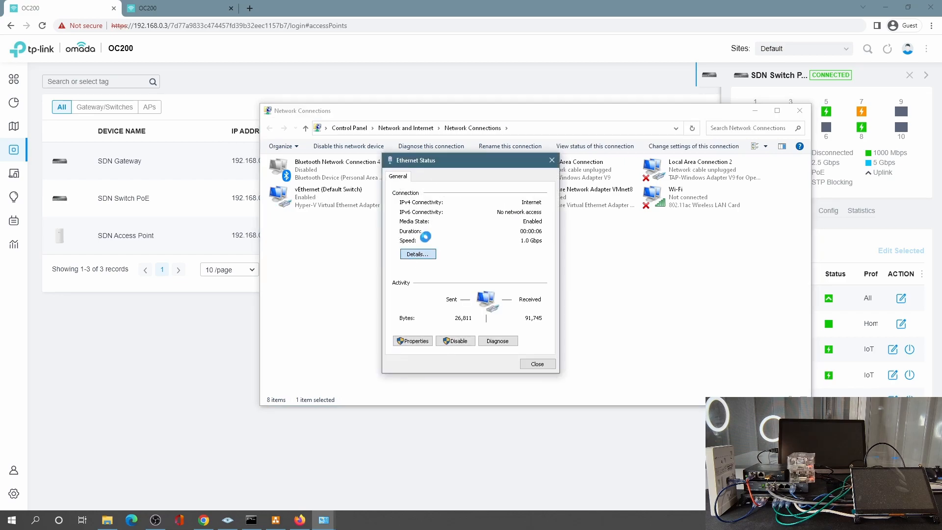
{"action": "left_click", "coordinate": [541, 368]}
{"action": "left_click", "coordinate": [428, 367]}
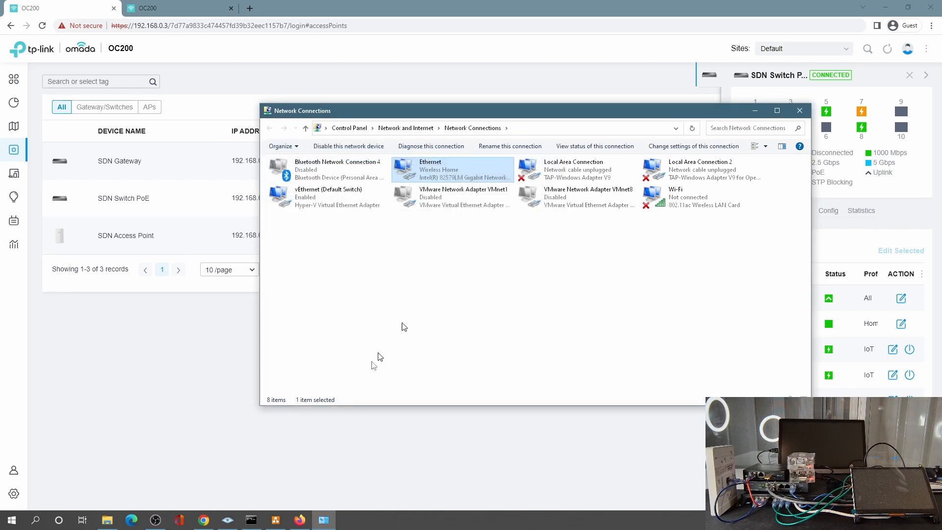
Step: Display the policy routing list in the second Chrome tab and rerun ipconfig in Command Prompt beside it for comparison
{"action": "left_click", "coordinate": [200, 12]}
{"action": "left_click", "coordinate": [250, 521]}
{"action": "key", "text": "Up"}
{"action": "key", "text": "Return"}
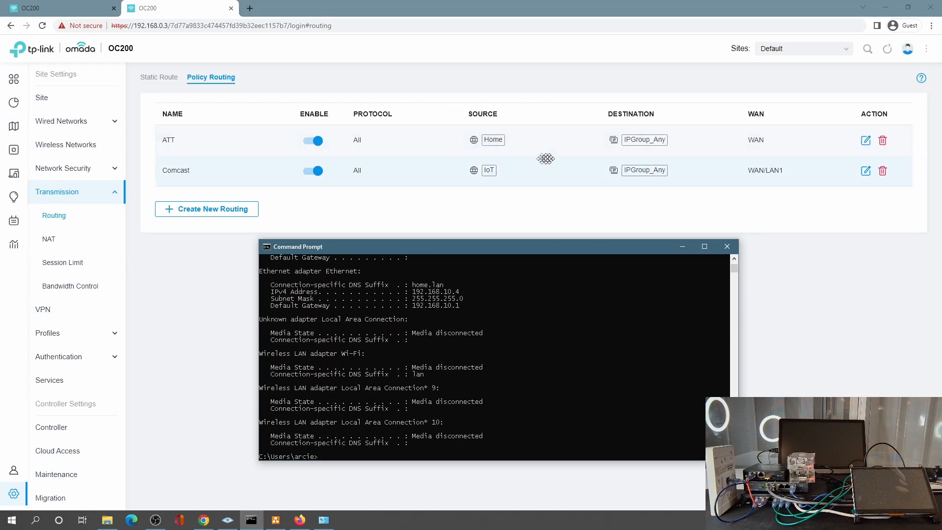
Step: Flush the DNS cache with ipconfig /flushdns in Command Prompt and refresh ipchicken in Firefox to recheck the public IP address
{"action": "left_click", "coordinate": [299, 520]}
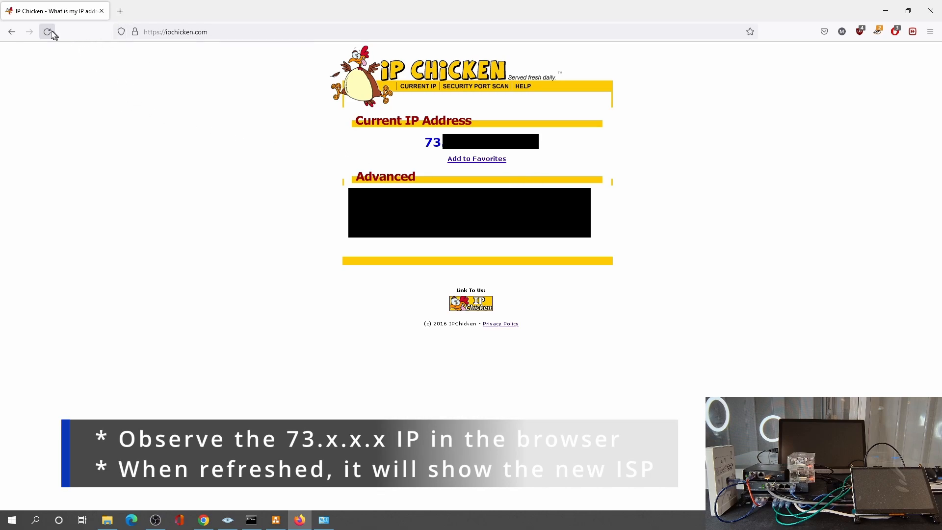
{"action": "left_click", "coordinate": [262, 517]}
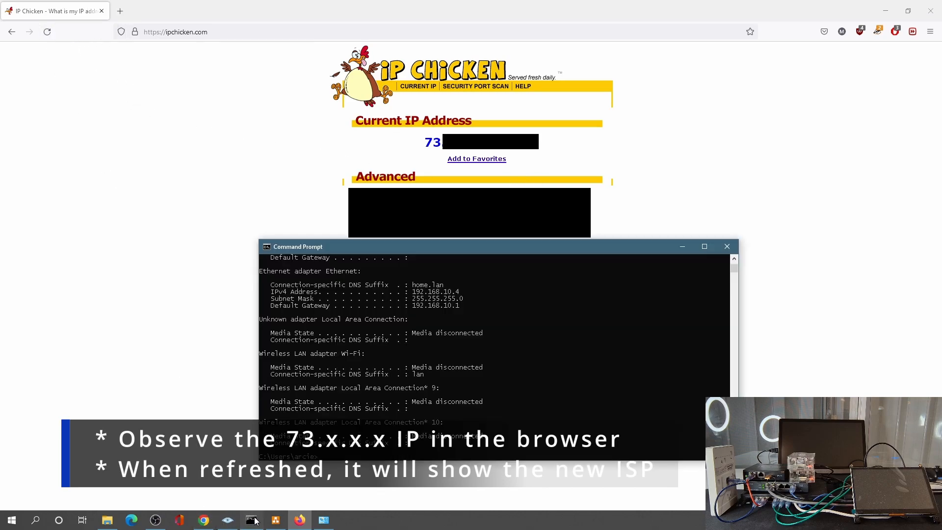
{"action": "type", "text": "ipconfig"}
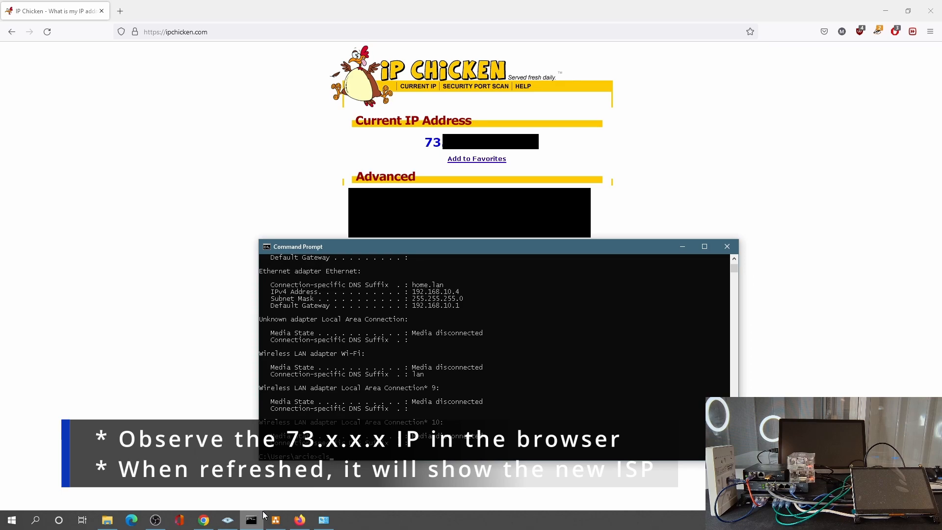
{"action": "key", "text": "Down"}
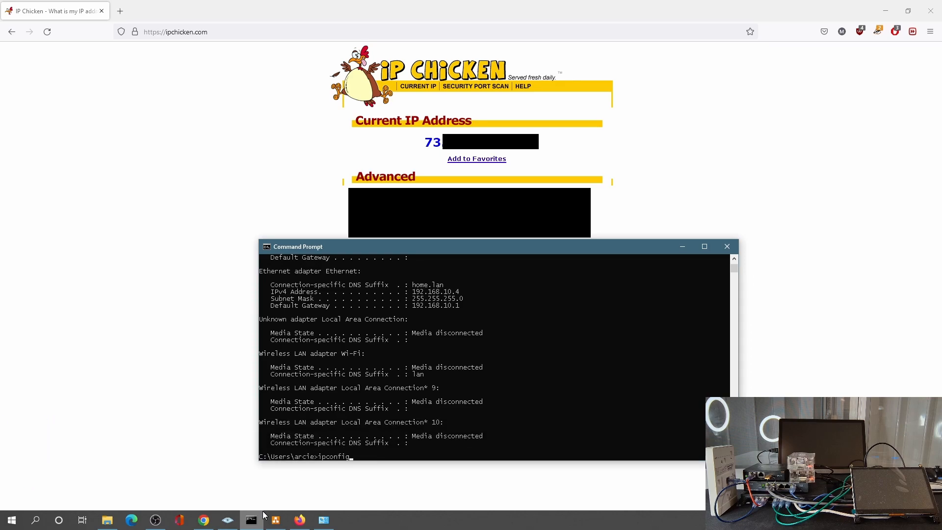
{"action": "key", "text": "Return"}
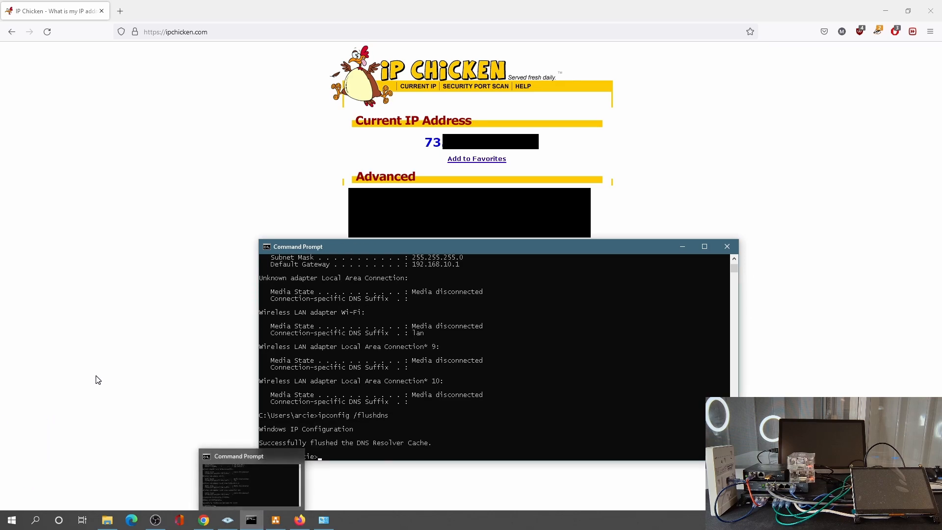
{"action": "left_click", "coordinate": [49, 33]}
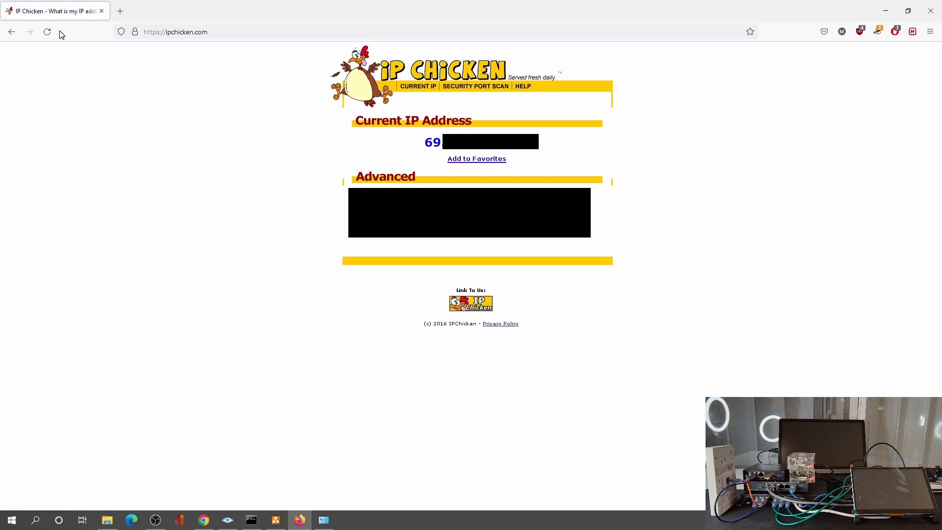
{"action": "left_click", "coordinate": [53, 39]}
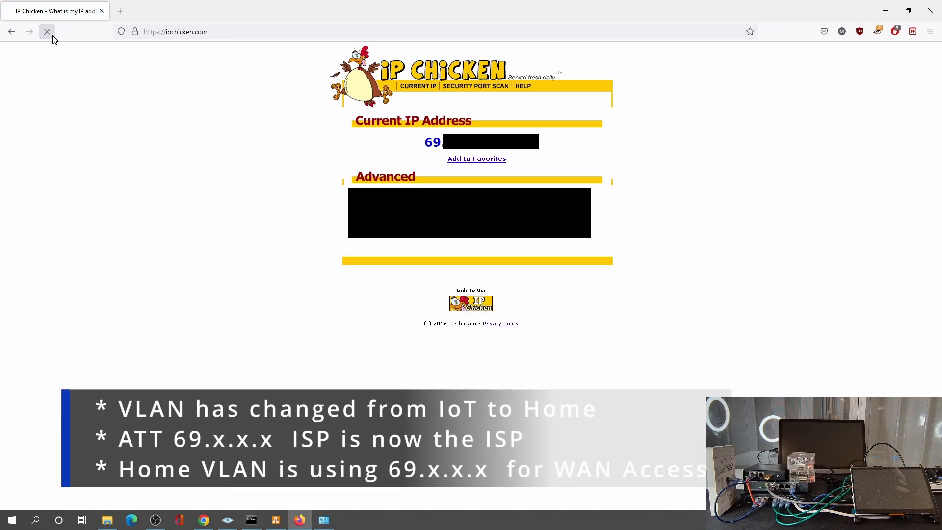
{"action": "left_click", "coordinate": [53, 36]}
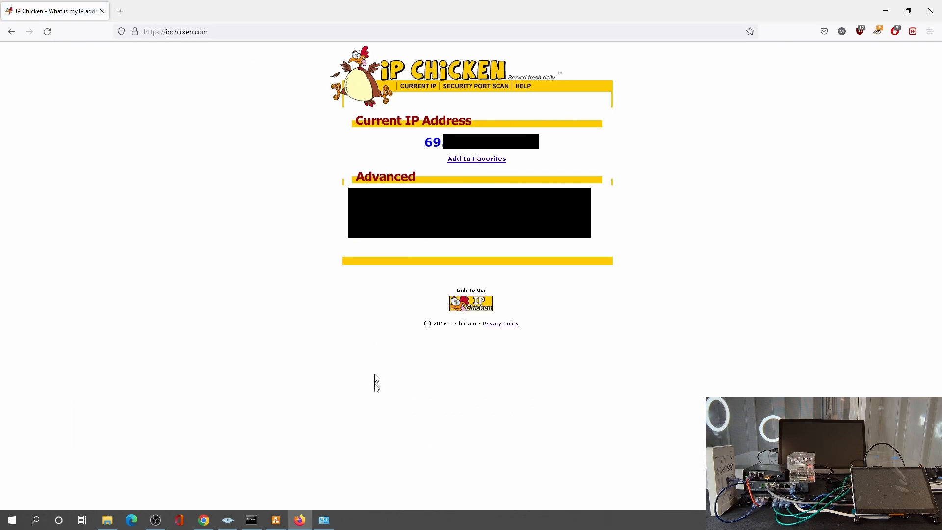
Step: Rerun ipconfig in Command Prompt to recheck the Ethernet adapter's address
{"action": "left_click", "coordinate": [251, 520]}
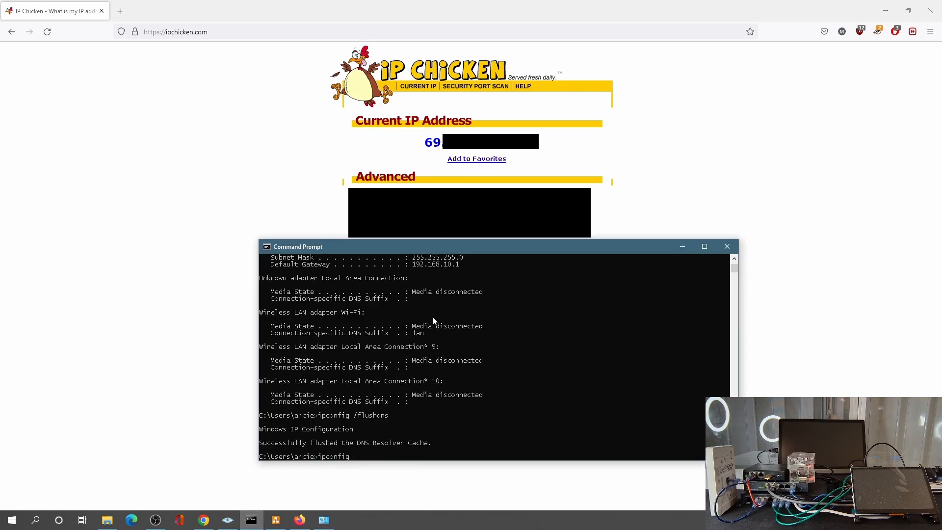
{"action": "type", "text": "ipconfig"}
{"action": "key", "text": "Return"}
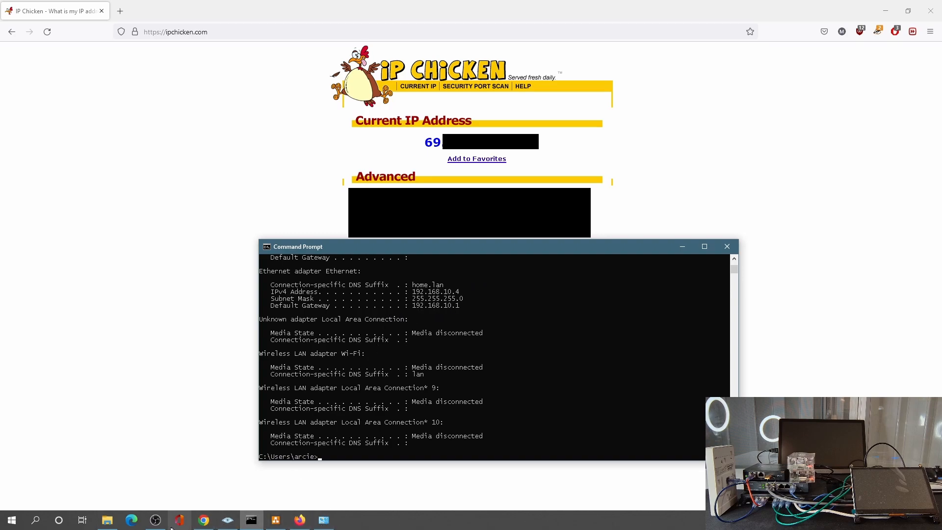
Step: Switch to the Omada controller in Chrome, and set the switch's Port2 profile to IoT and apply it
{"action": "left_click", "coordinate": [205, 518]}
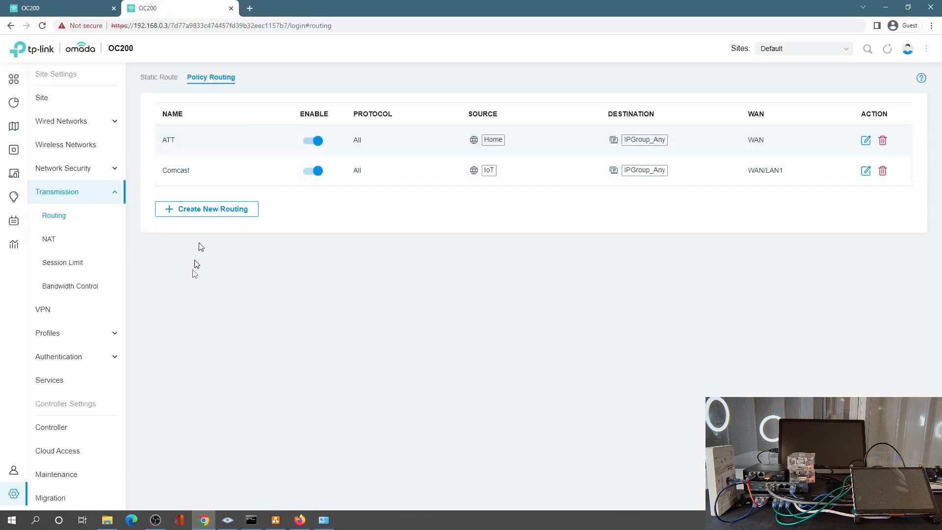
{"action": "left_click", "coordinate": [74, 8]}
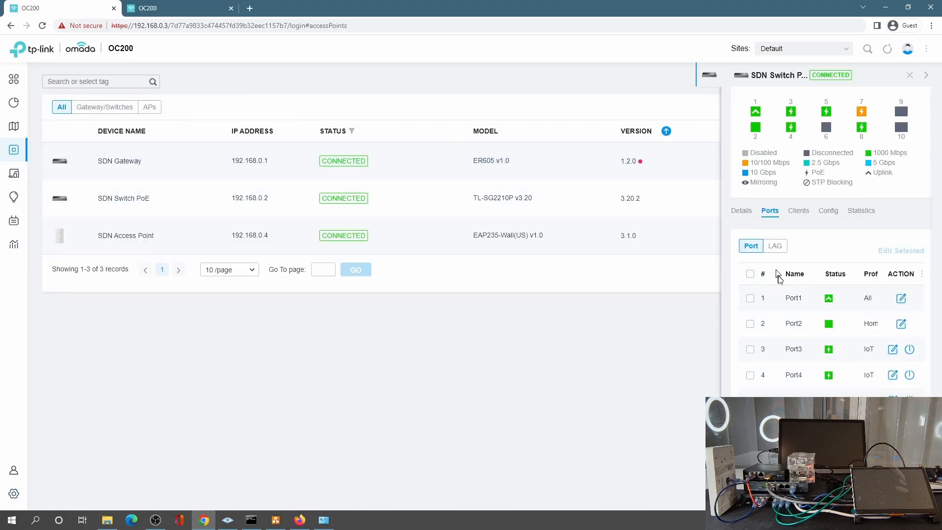
{"action": "left_click", "coordinate": [901, 324]}
{"action": "left_click", "coordinate": [794, 318]}
{"action": "left_click", "coordinate": [758, 382]}
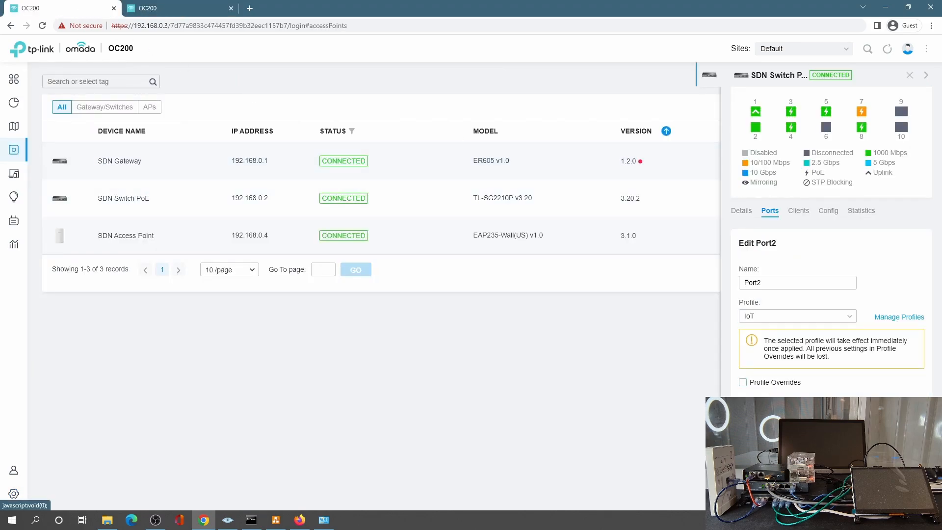
Step: Restart the Ethernet adapter in Network Connections by disabling and enabling it, and examine its connection details
{"action": "left_click", "coordinate": [324, 520]}
{"action": "right_click", "coordinate": [439, 170]}
{"action": "left_click", "coordinate": [459, 177]}
{"action": "right_click", "coordinate": [436, 169]}
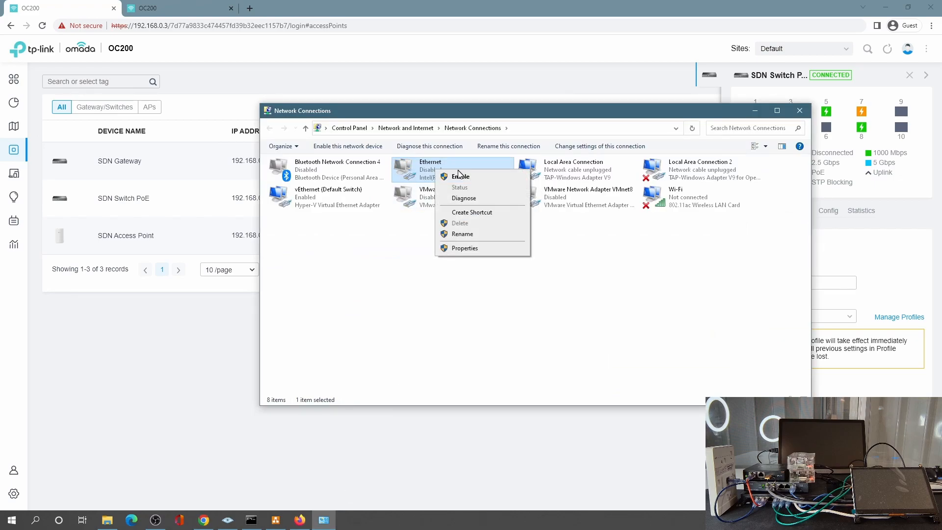
{"action": "left_click", "coordinate": [458, 175]}
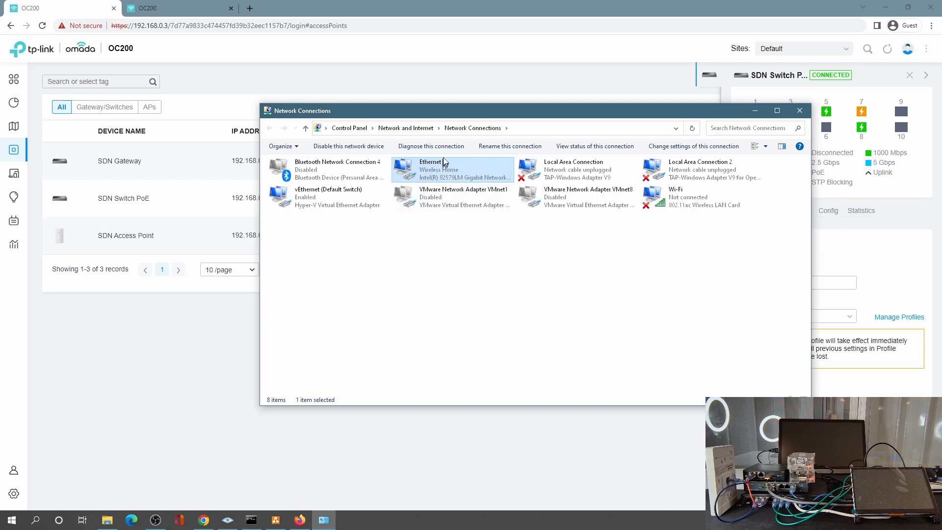
{"action": "double_click", "coordinate": [435, 173]}
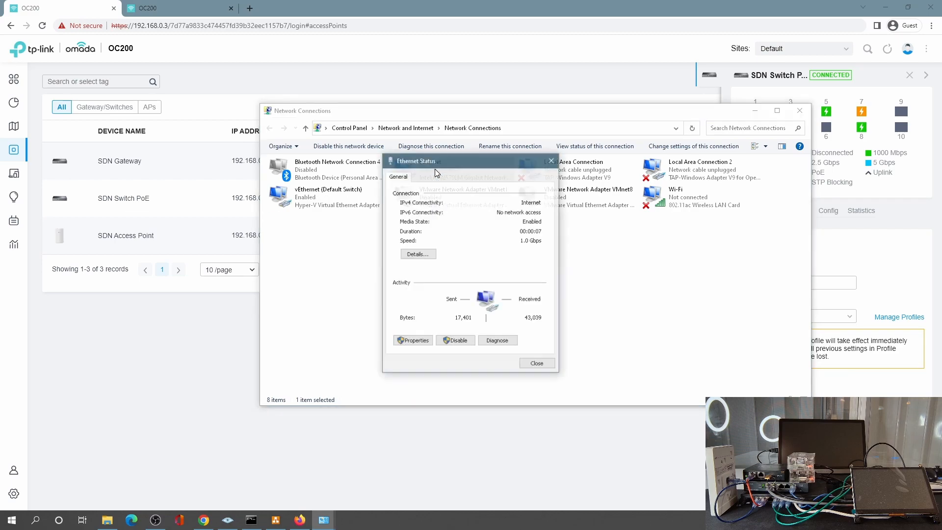
{"action": "left_click", "coordinate": [417, 256]}
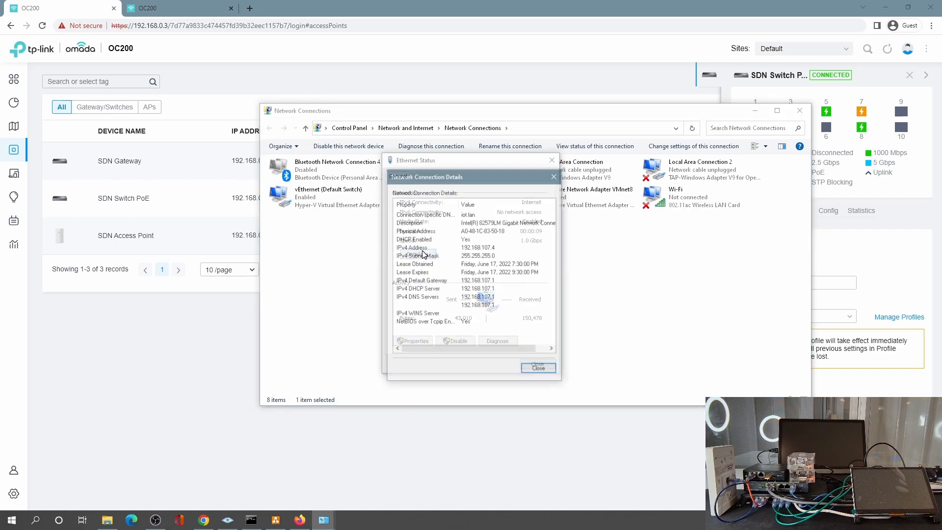
{"action": "left_click", "coordinate": [539, 370]}
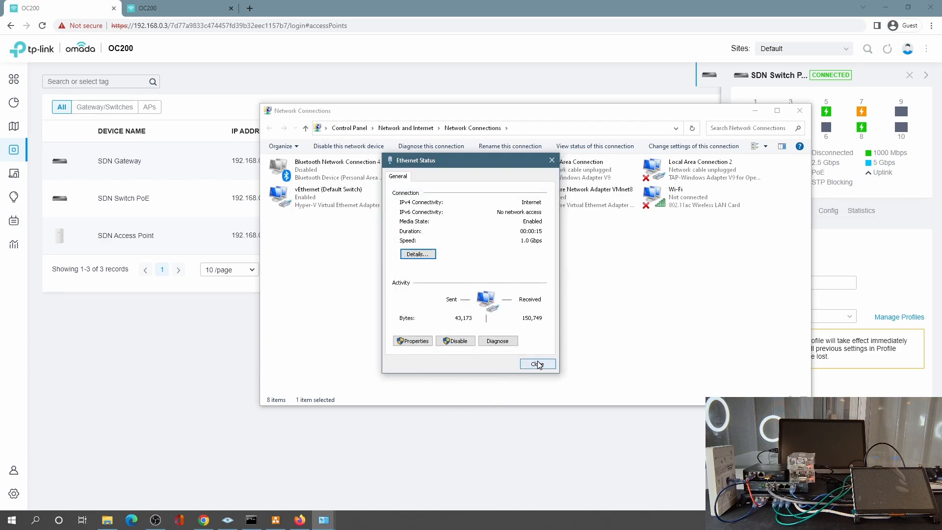
{"action": "left_click", "coordinate": [539, 364]}
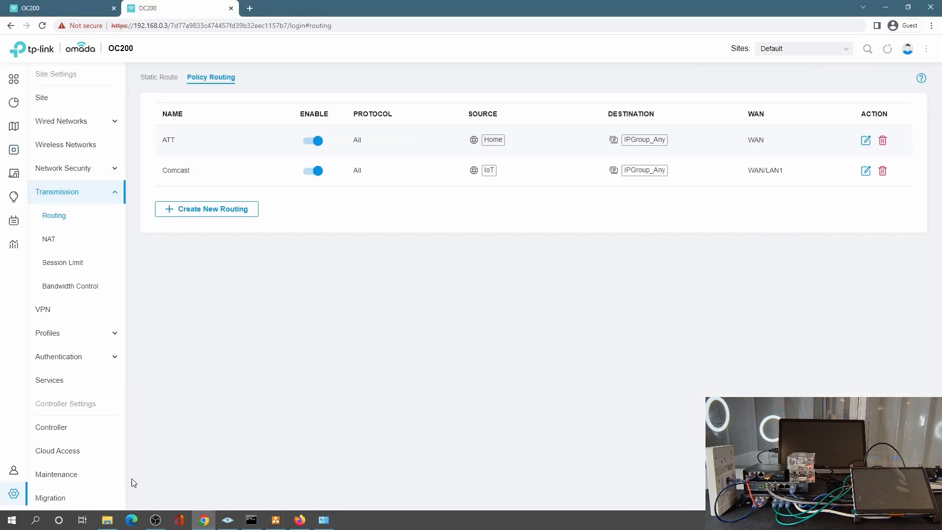
Step: Rerun ipconfig in Command Prompt over the policy routing list, and refresh ipchicken in Firefox to recheck the public IP address
{"action": "left_click", "coordinate": [251, 519]}
{"action": "key", "text": "Return"}
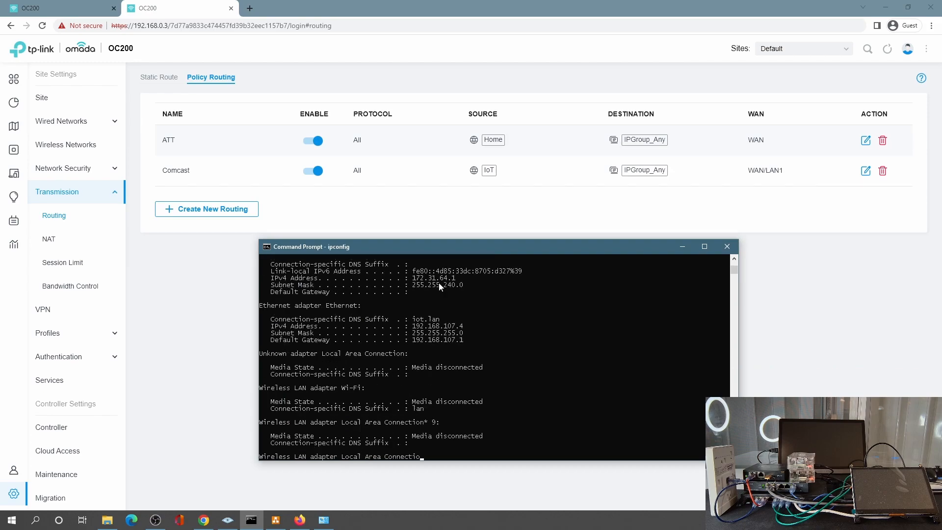
{"action": "left_click", "coordinate": [300, 520]}
{"action": "right_click", "coordinate": [300, 519]}
{"action": "left_click", "coordinate": [123, 103]}
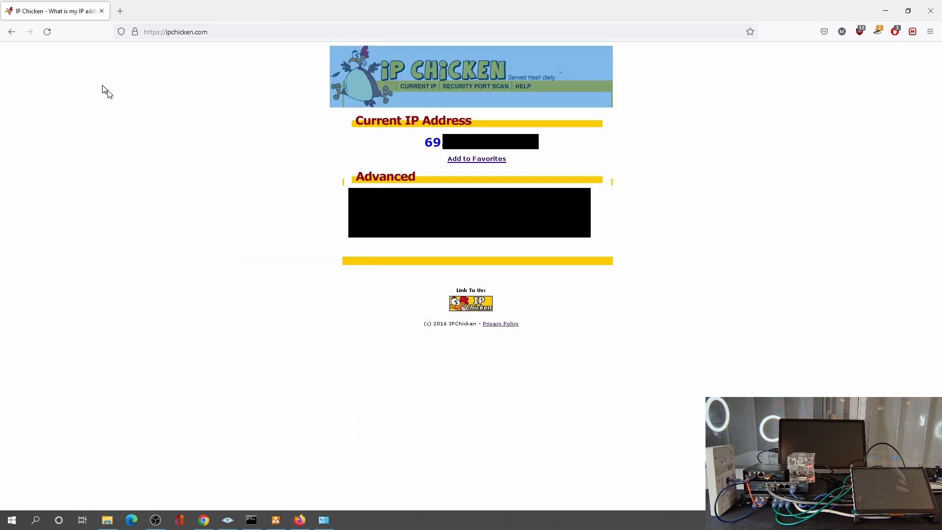
{"action": "left_click", "coordinate": [47, 32]}
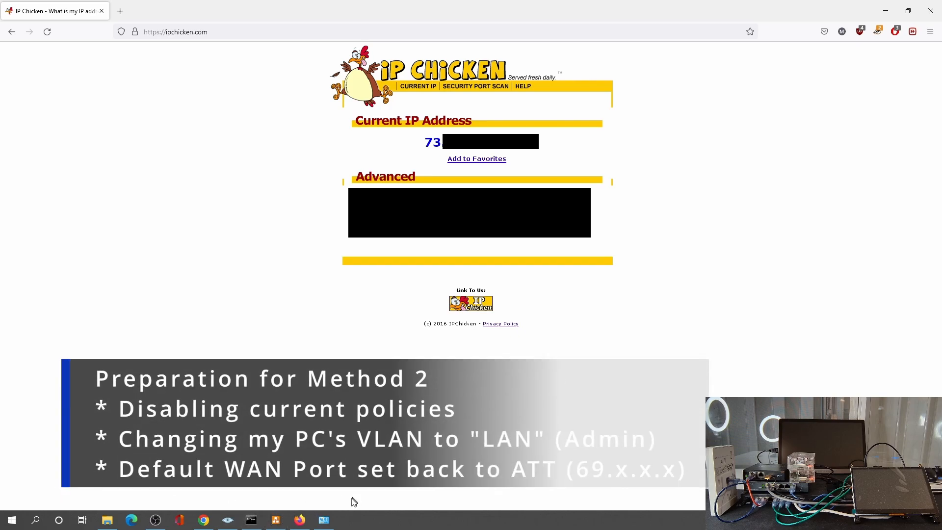
Step: Return to the Omada controller, disable the Comcast policy routing rule, and set the switch's Port2 profile to LAN
{"action": "left_click", "coordinate": [203, 520]}
{"action": "left_click", "coordinate": [314, 171]}
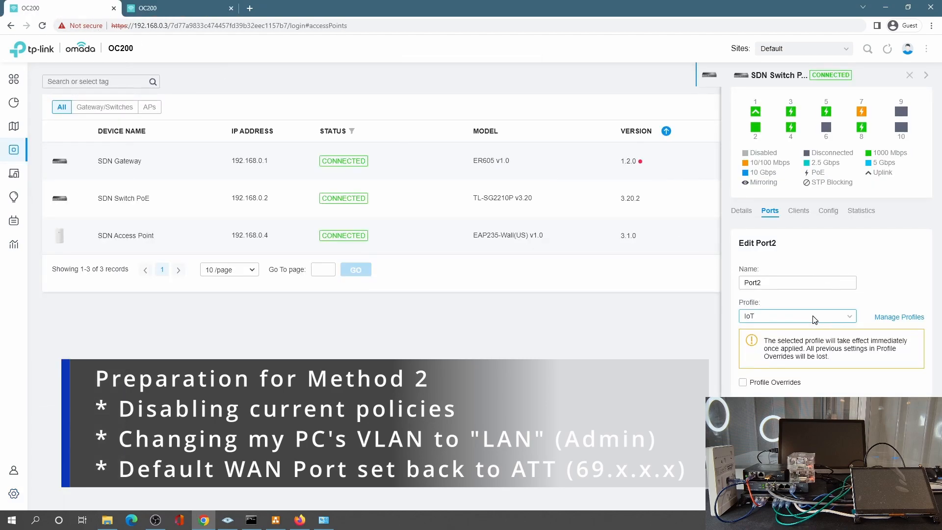
{"action": "left_click", "coordinate": [815, 318]}
{"action": "left_click", "coordinate": [758, 367]}
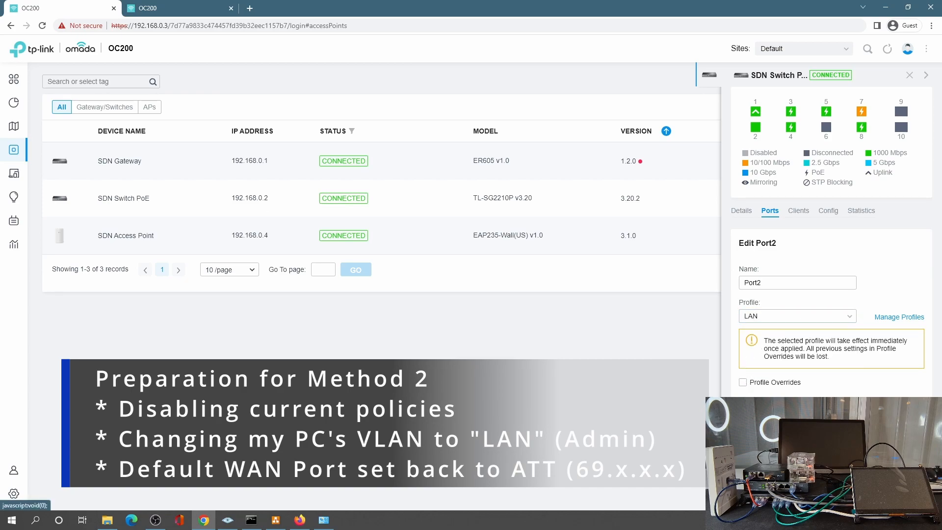
Step: Disable and re-enable the Ethernet adapter in Network Connections so the PC reconnects on the LAN network
{"action": "left_click", "coordinate": [324, 520]}
{"action": "right_click", "coordinate": [442, 167]}
{"action": "left_click", "coordinate": [476, 173]}
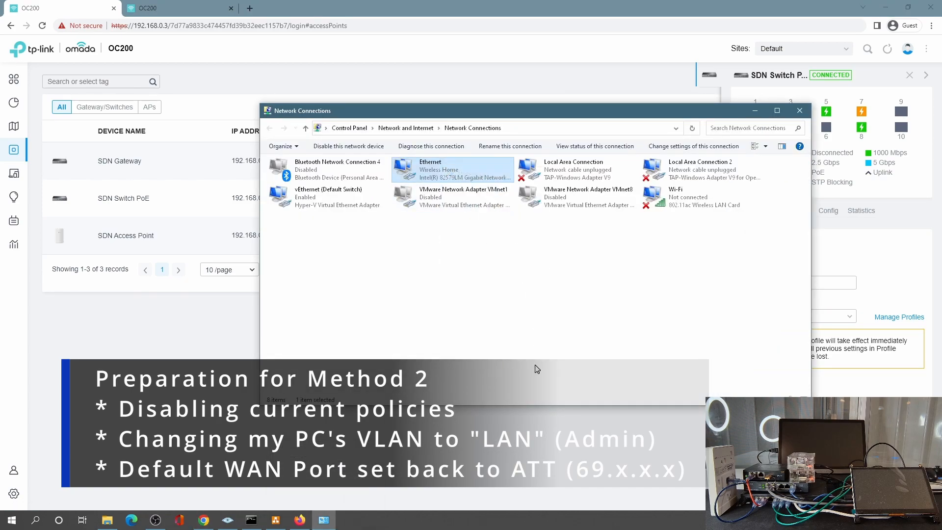
{"action": "right_click", "coordinate": [447, 181]}
{"action": "left_click", "coordinate": [464, 188]}
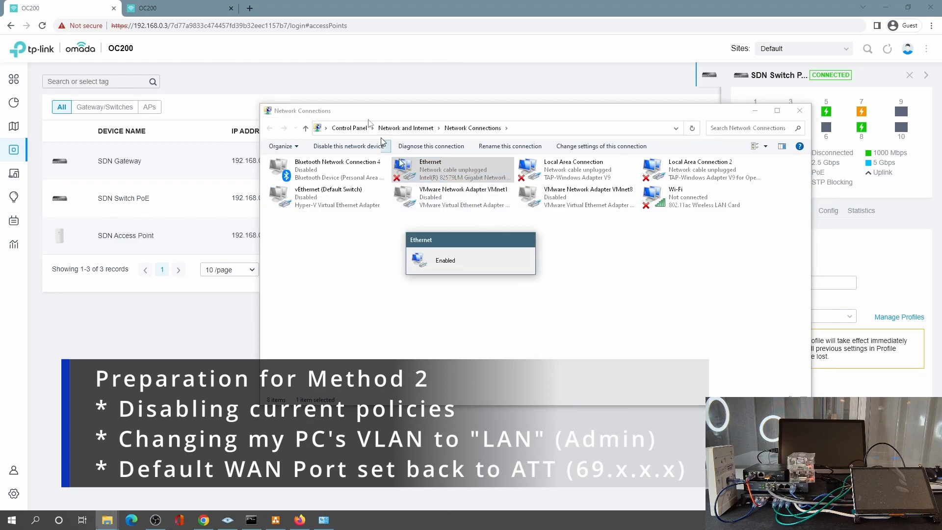
Step: Check the PC's IP configuration in Command Prompt, and refresh ipchicken in Firefox to recheck the public IP address
{"action": "left_click", "coordinate": [158, 14]}
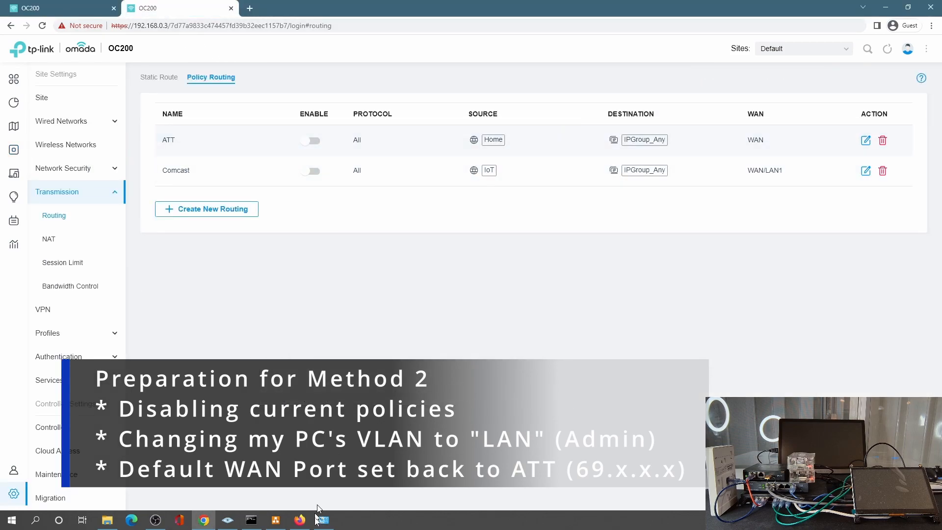
{"action": "left_click", "coordinate": [251, 520]}
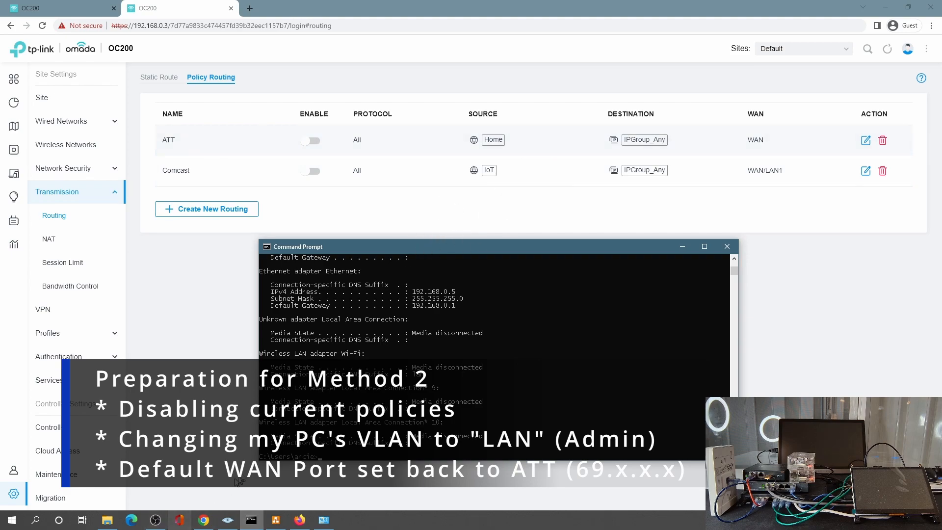
{"action": "left_click", "coordinate": [300, 520]}
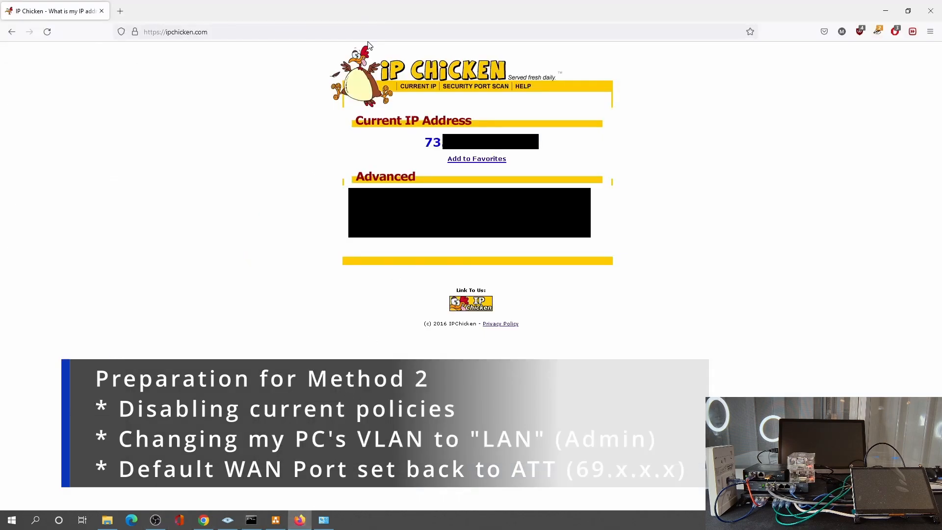
{"action": "left_click", "coordinate": [49, 33]}
{"action": "left_click", "coordinate": [47, 32]}
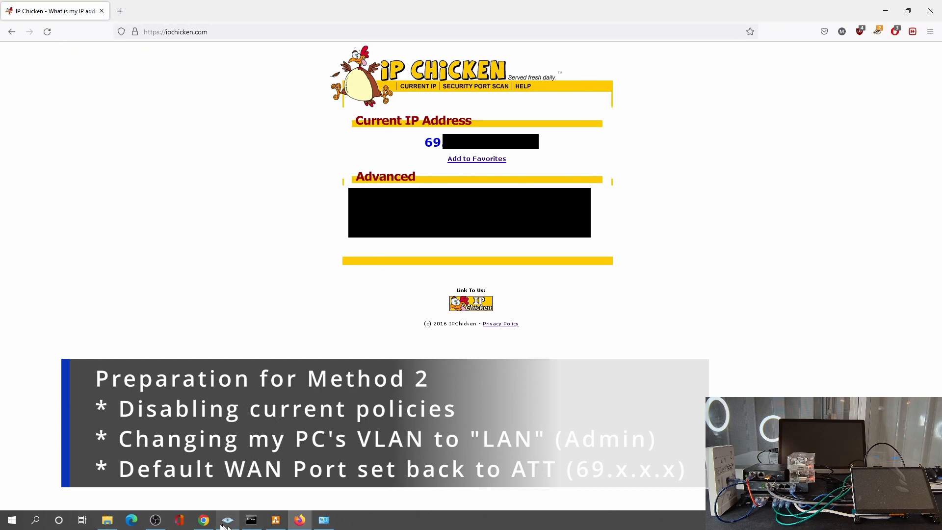
Step: In the Omada controller, create an IP-Port Group profile named InterWEBs with ports 80 and 443
{"action": "left_click", "coordinate": [204, 519]}
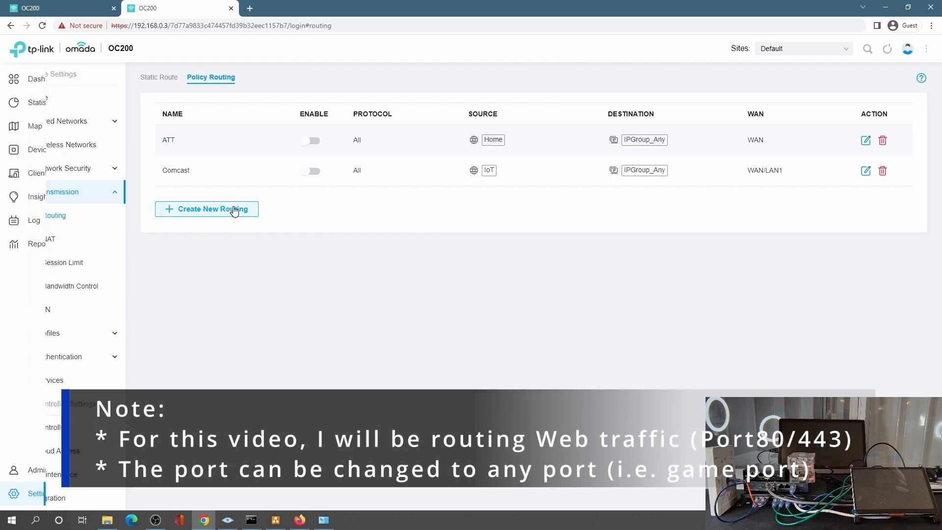
{"action": "left_click", "coordinate": [61, 330]}
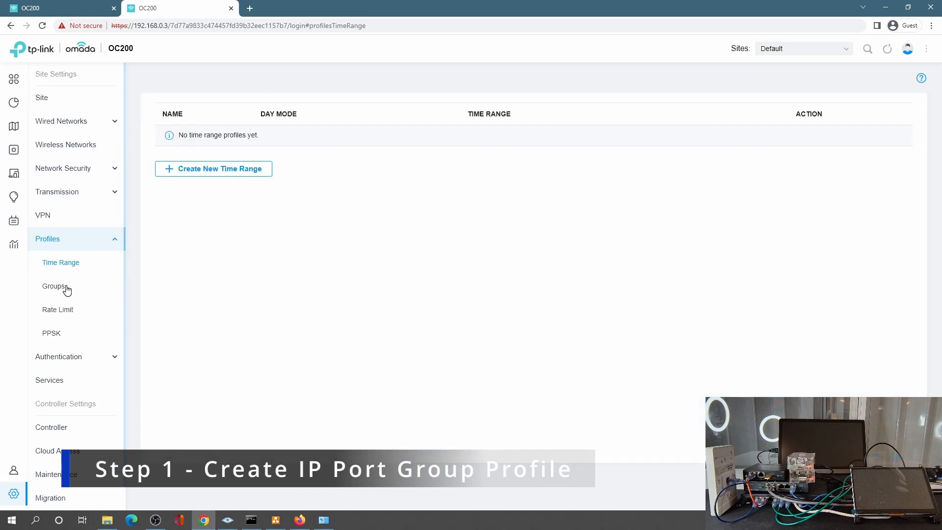
{"action": "left_click", "coordinate": [66, 288]}
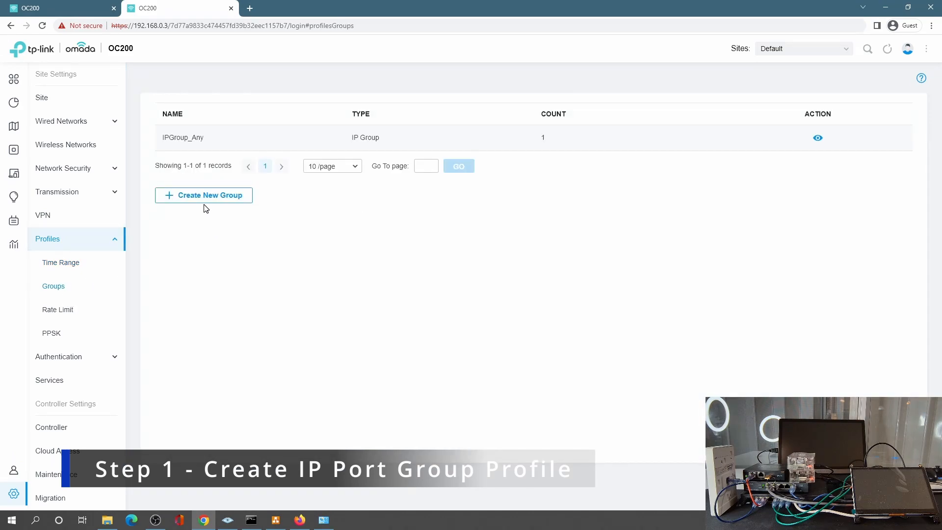
{"action": "left_click", "coordinate": [207, 198]}
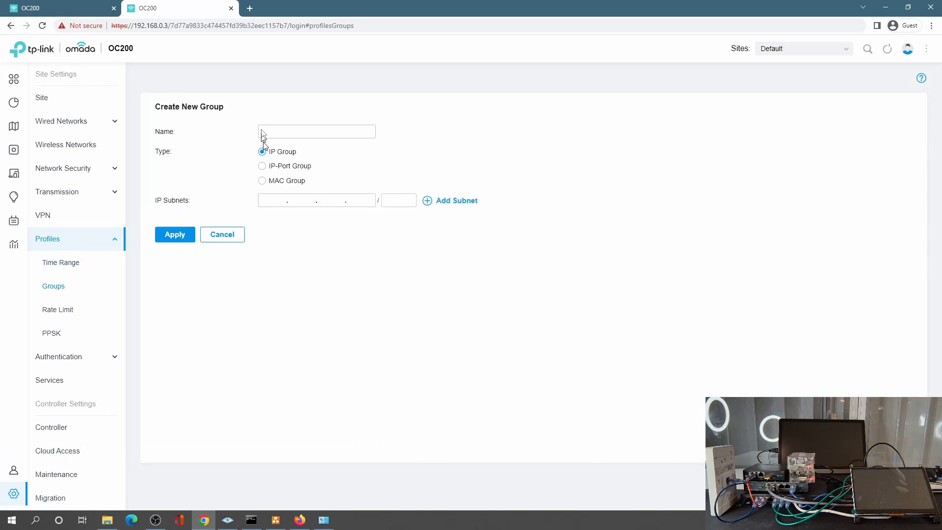
{"action": "left_click", "coordinate": [284, 133]}
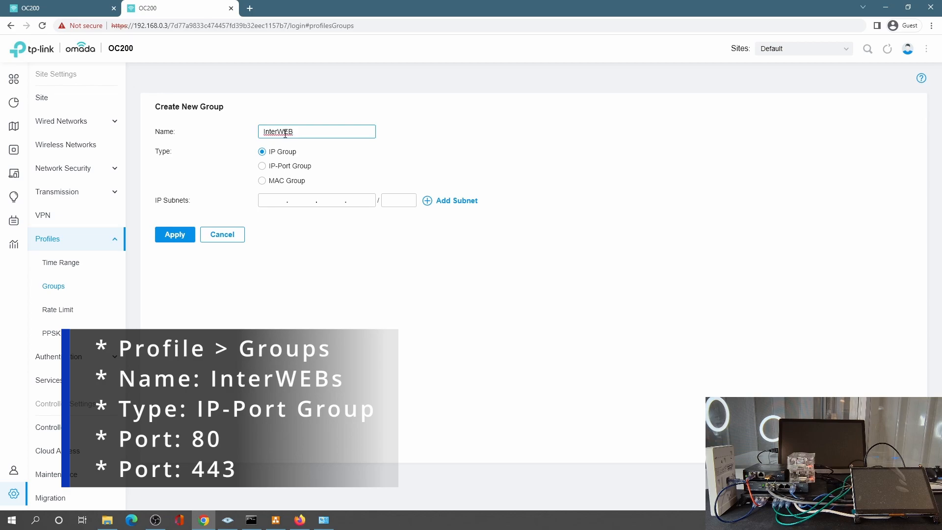
{"action": "left_click", "coordinate": [292, 167]}
{"action": "left_click", "coordinate": [272, 227]}
{"action": "type", "text": "8"}
{"action": "left_click", "coordinate": [491, 229]}
{"action": "left_click", "coordinate": [301, 254]}
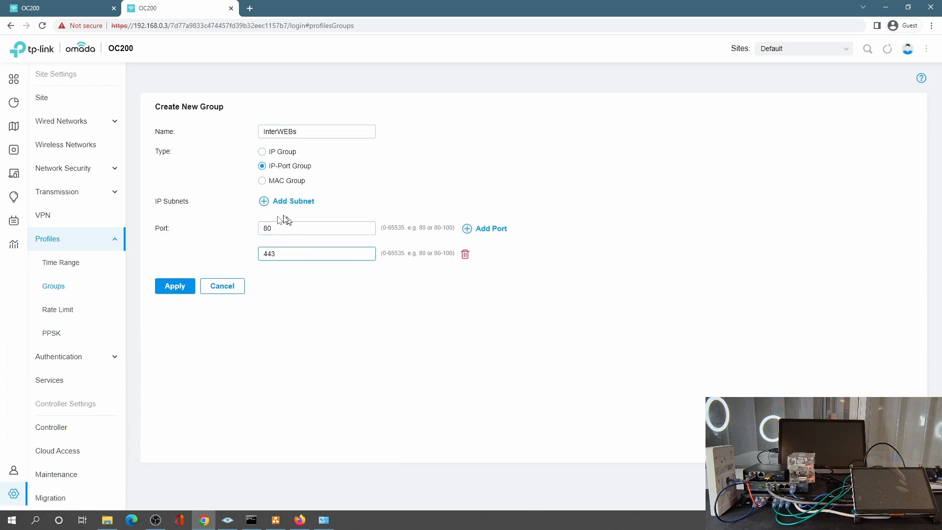
{"action": "key", "text": "Return"}
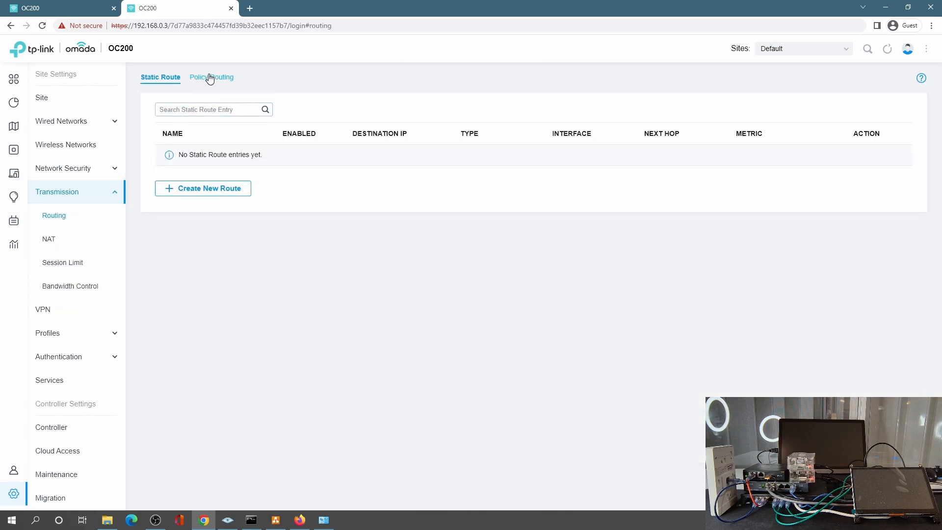
Step: Start a new policy routing rule named ComcastWEB that uses the WAN/LAN1 port
{"action": "left_click", "coordinate": [211, 78]}
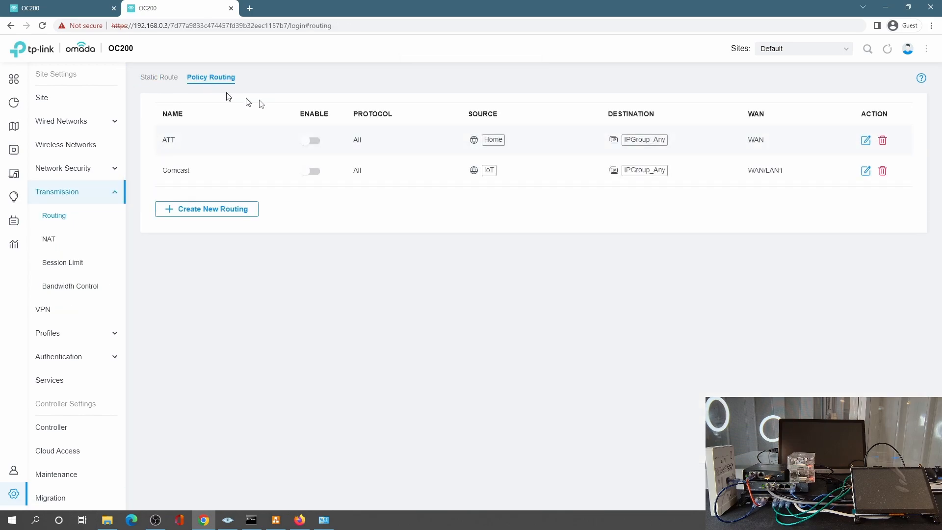
{"action": "left_click", "coordinate": [242, 209]}
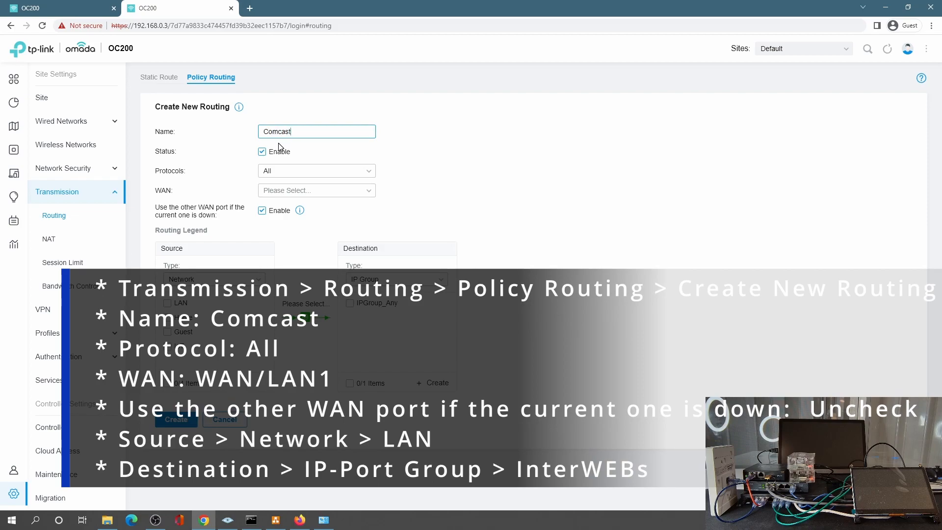
{"action": "type", "text": "EB"}
{"action": "left_click", "coordinate": [297, 190]}
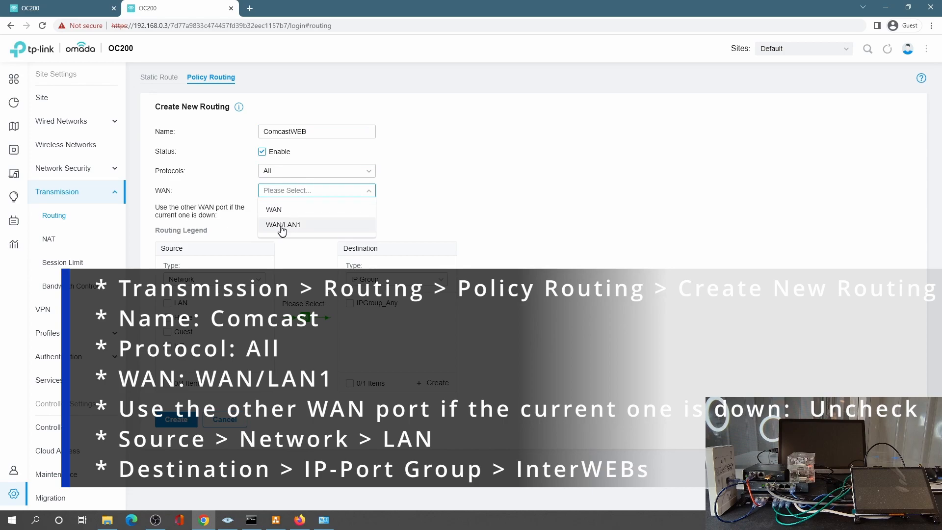
{"action": "left_click", "coordinate": [281, 225]}
Step: Set the rule's source to the LAN network and destination to IP-Port Group InterWEBs, disable fallback to the other WAN port, and create it
{"action": "left_click", "coordinate": [167, 304]}
{"action": "left_click", "coordinate": [393, 279]}
{"action": "left_click", "coordinate": [373, 311]}
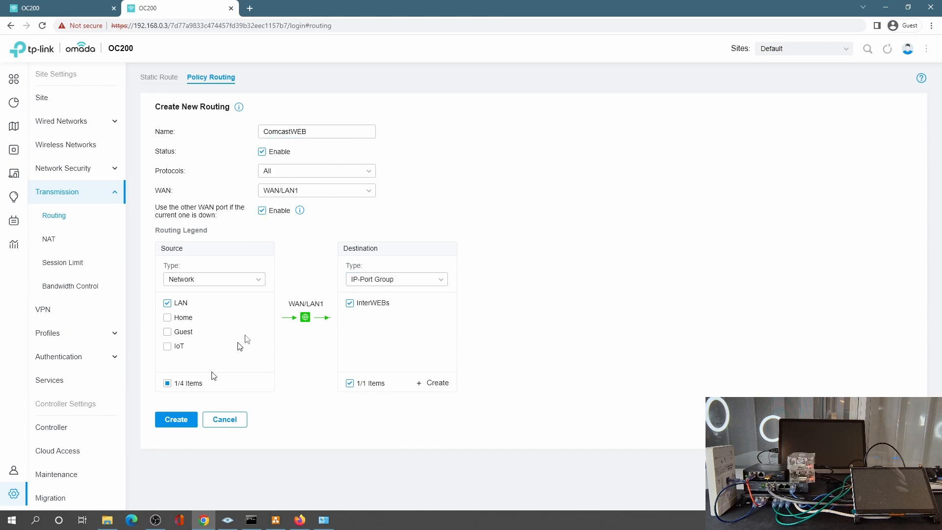
{"action": "left_click", "coordinate": [262, 210]}
{"action": "left_click", "coordinate": [191, 419]}
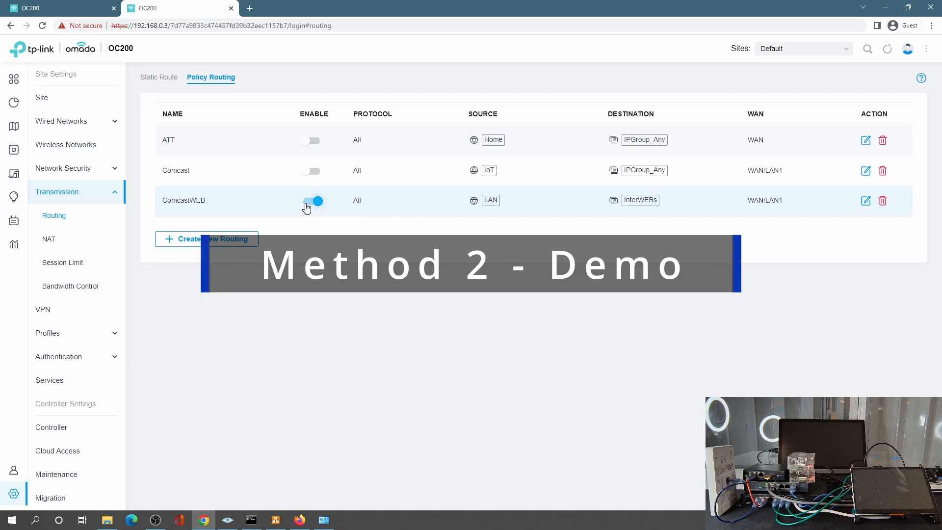
Step: Disable the ComcastWEB routing rule, and refresh ipchicken in Firefox to check the public IP address under default routing
{"action": "left_click", "coordinate": [305, 205]}
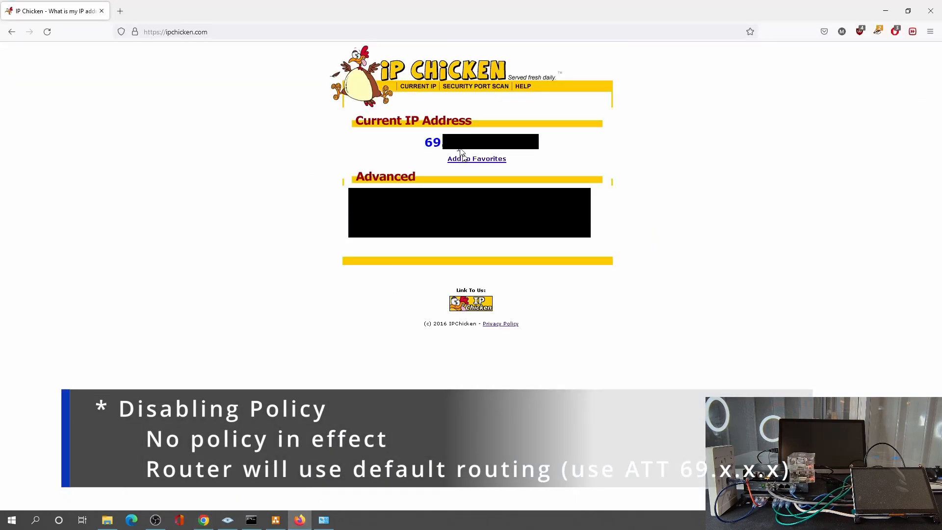
{"action": "left_click", "coordinate": [47, 32]}
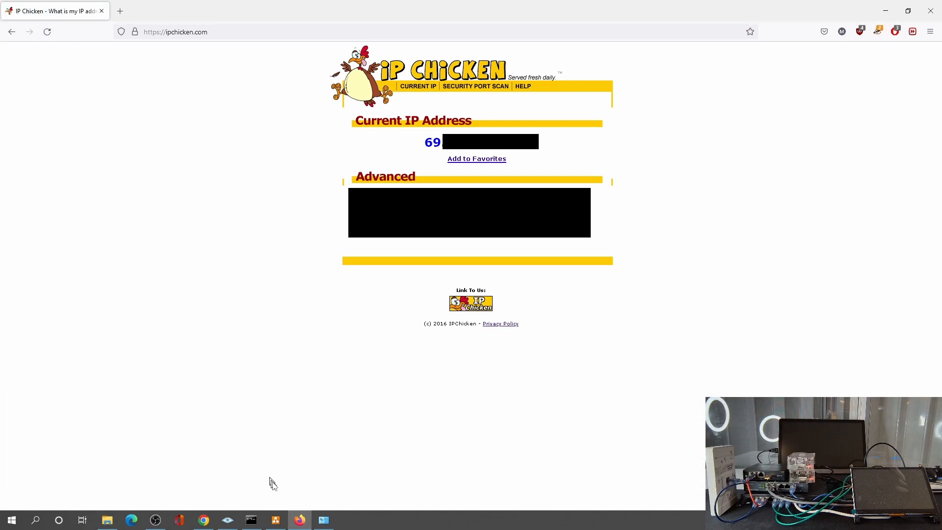
Step: Enable the ComcastWEB routing rule in the Omada controller, and refresh ipchicken in Firefox until the public IP address updates
{"action": "left_click", "coordinate": [205, 521]}
{"action": "left_click", "coordinate": [314, 202]}
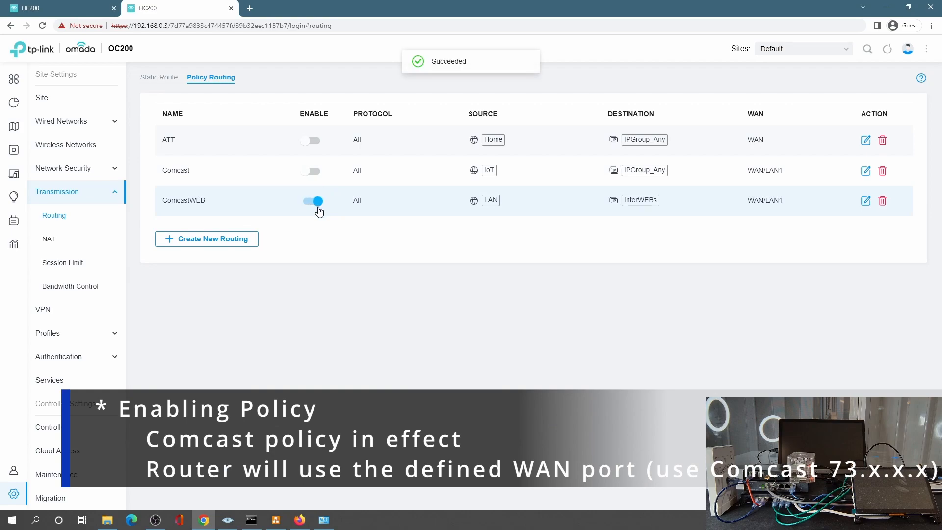
{"action": "right_click", "coordinate": [299, 520]}
{"action": "left_click", "coordinate": [303, 523]}
{"action": "left_click", "coordinate": [300, 521]}
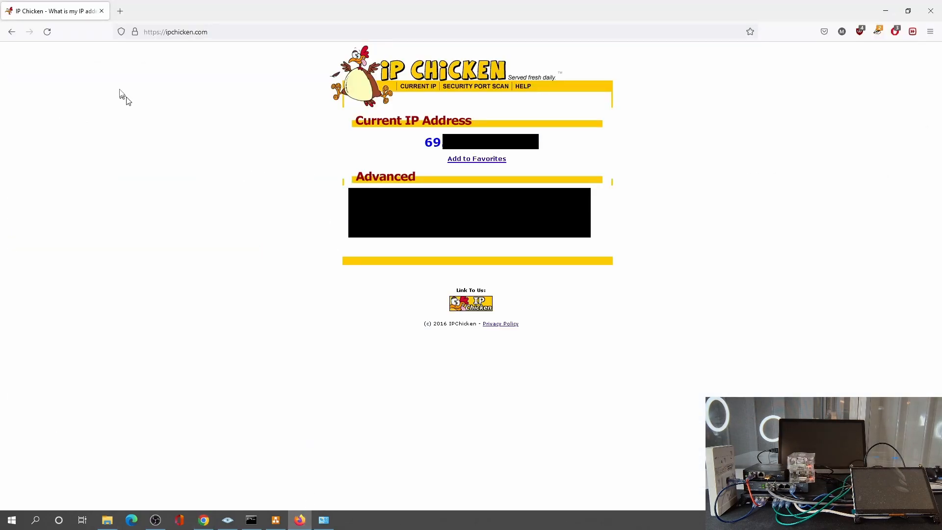
{"action": "left_click", "coordinate": [46, 32]}
{"action": "left_click", "coordinate": [48, 33]}
{"action": "left_click", "coordinate": [48, 36]}
Step: Disable the ComcastWEB rule again in the Omada controller, and refresh ipchicken in Firefox to recheck the public IP address
{"action": "left_click", "coordinate": [203, 520]}
{"action": "left_click", "coordinate": [312, 202]}
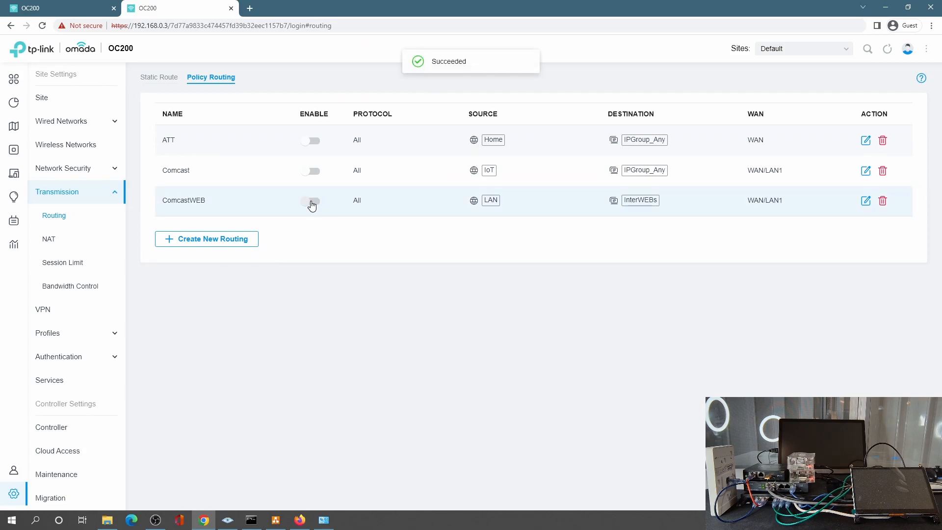
{"action": "left_click", "coordinate": [300, 520]}
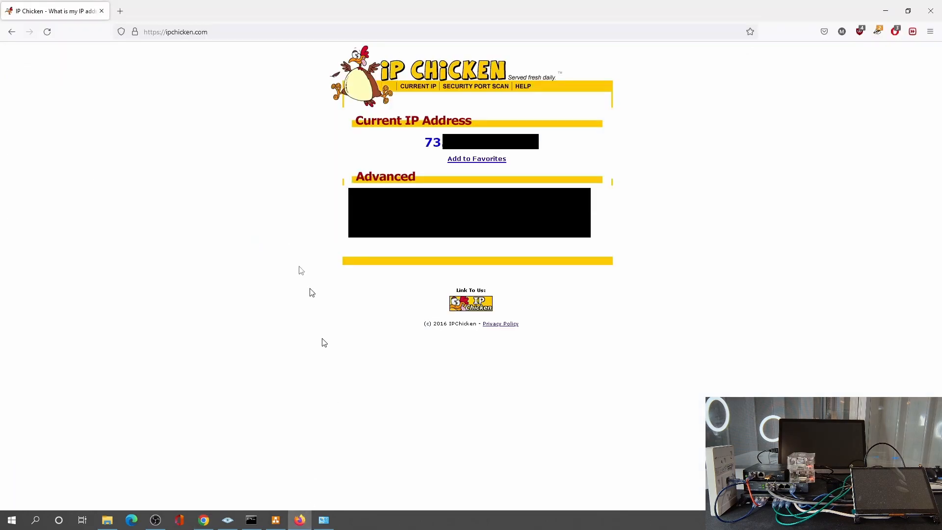
{"action": "left_click", "coordinate": [45, 35]}
{"action": "left_click", "coordinate": [48, 31]}
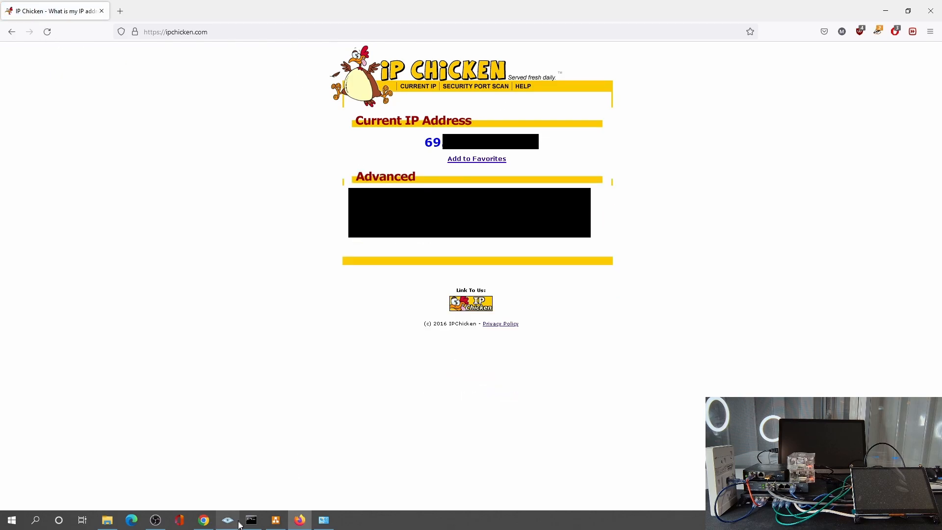
Step: Re-enable the ComcastWEB rule in the Omada controller, and reload ipchicken in Firefox to verify the public IP address
{"action": "left_click", "coordinate": [214, 519]}
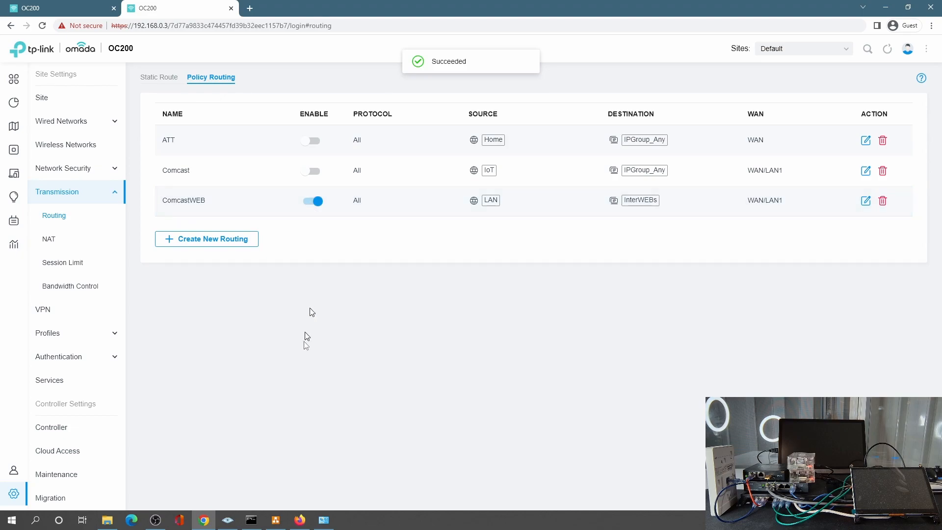
{"action": "left_click", "coordinate": [300, 521]}
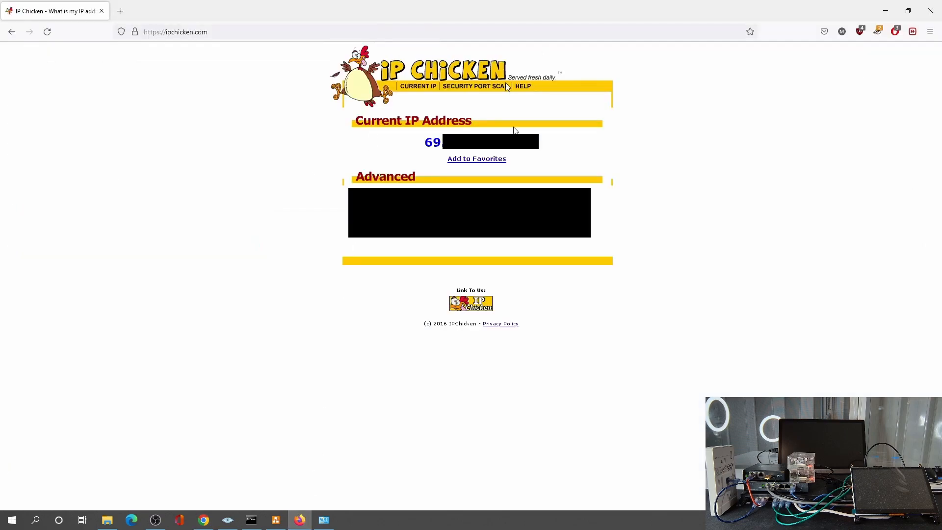
{"action": "left_click", "coordinate": [46, 37]}
Step: Turn off the ComcastWEB rule, reload ipchicken in Firefox to verify the public IP address, and return to the Omada policy routing list
{"action": "left_click", "coordinate": [204, 520]}
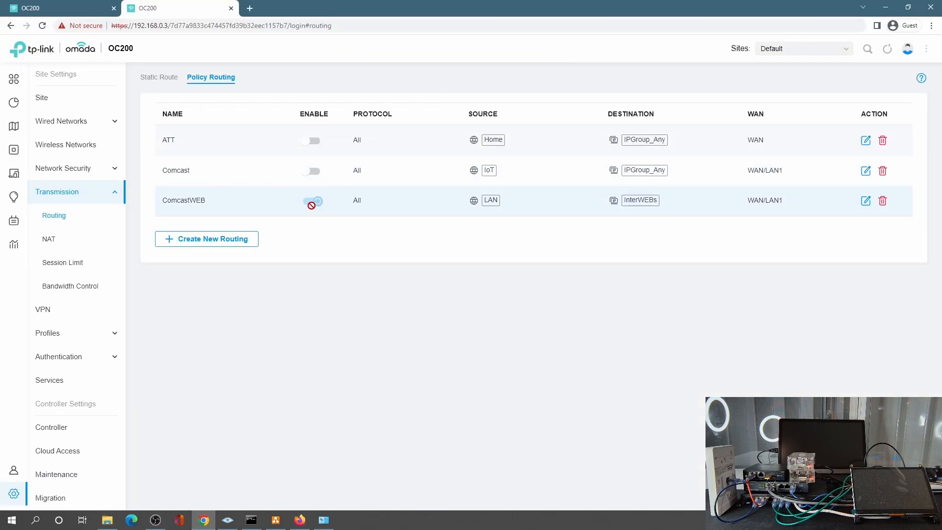
{"action": "left_click", "coordinate": [300, 521]}
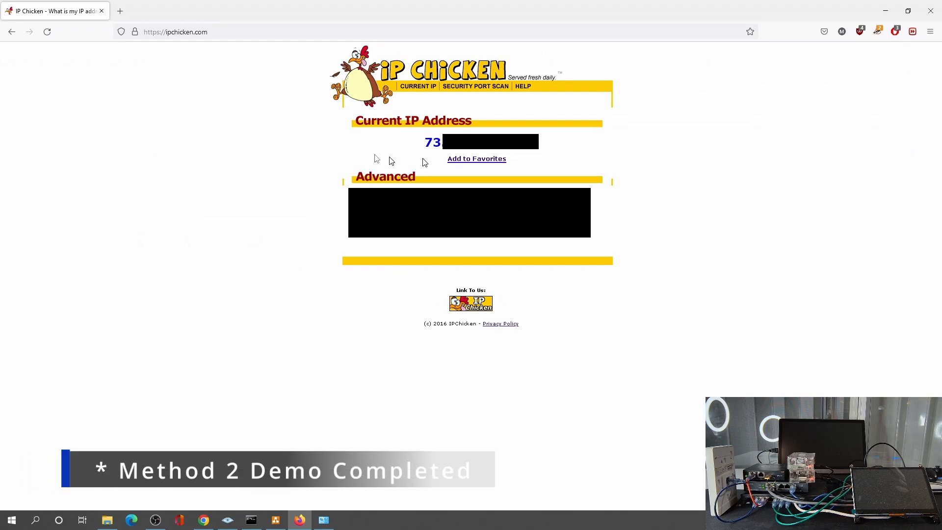
{"action": "left_click", "coordinate": [45, 32]}
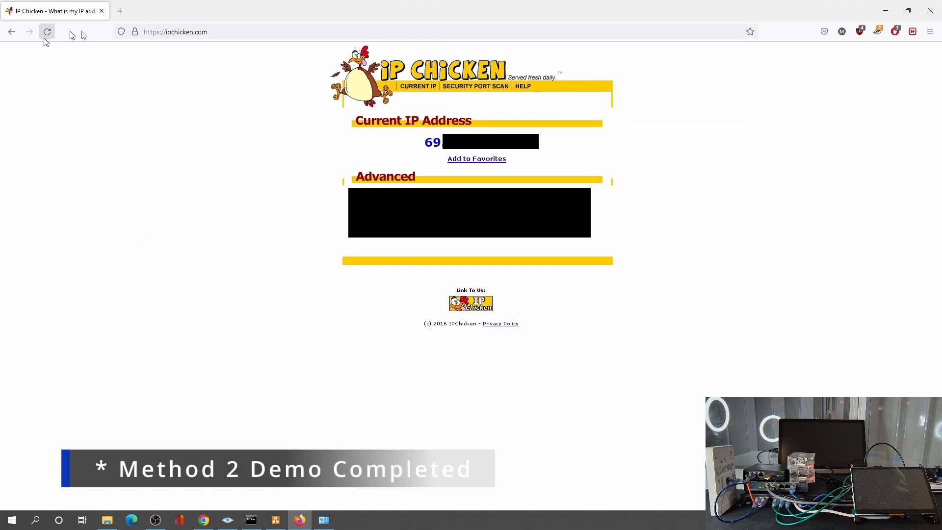
{"action": "left_click", "coordinate": [258, 468]}
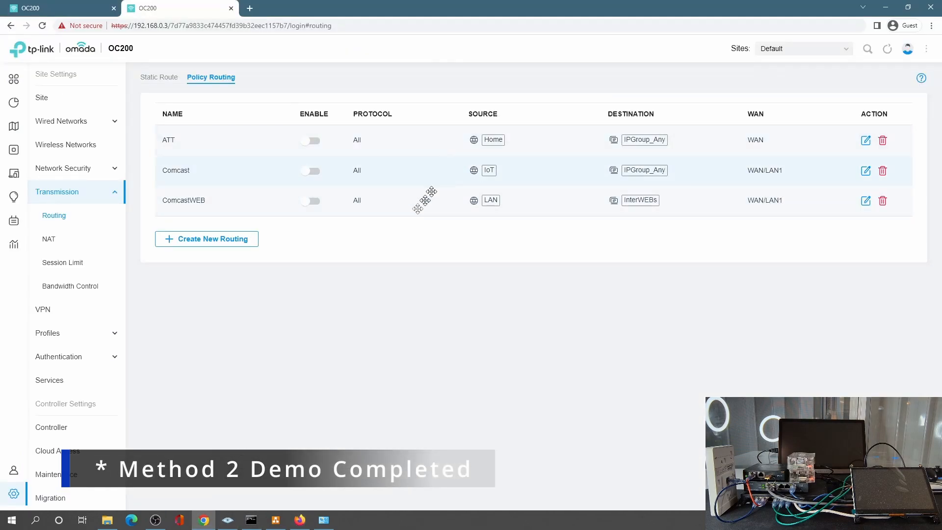